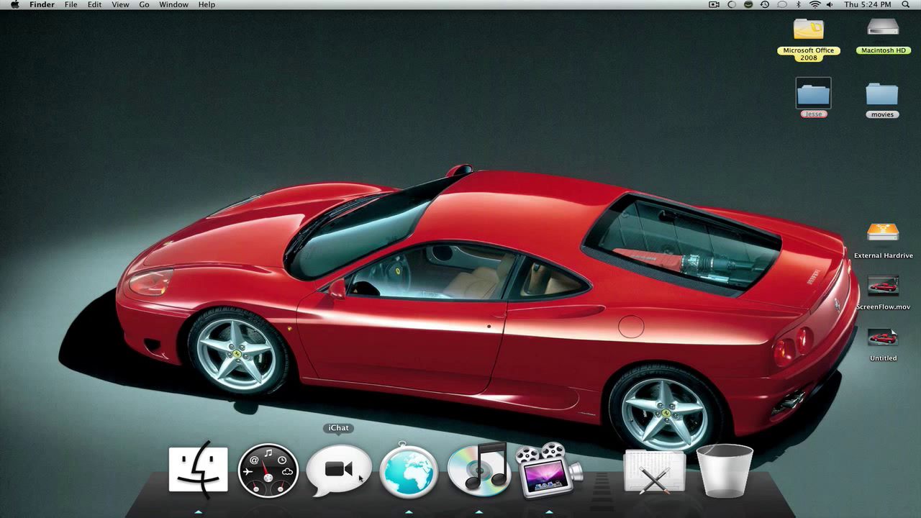
# Open a home-folder Finder window, close, reopen, minimize and restore it, then open four more windows
pyautogui.click(202, 473)
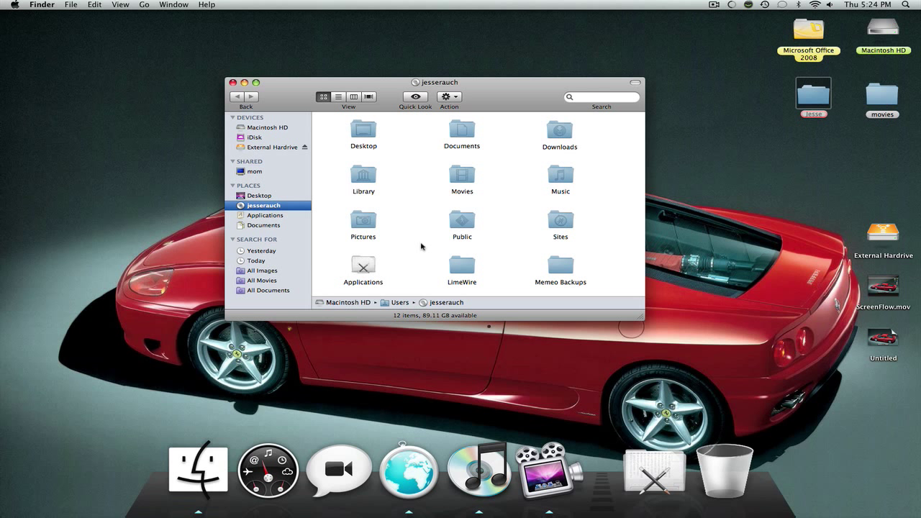
pyautogui.press('super+w')
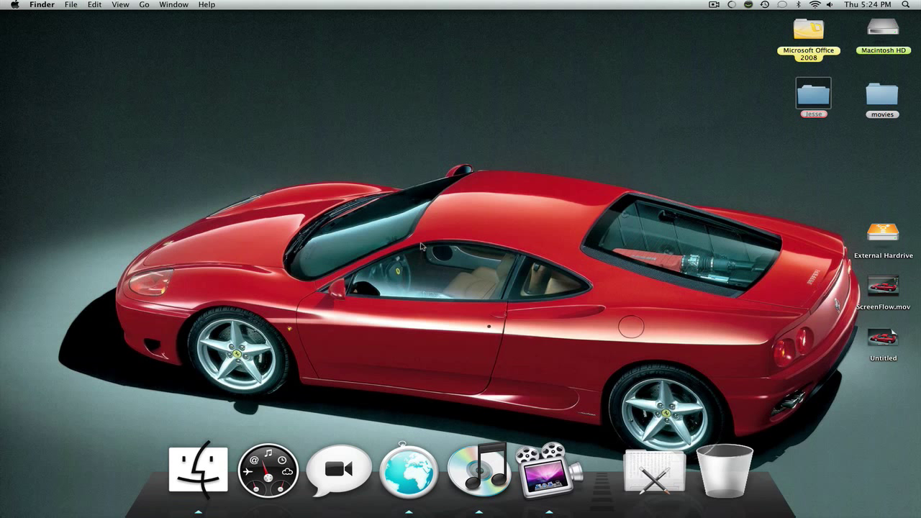
pyautogui.click(218, 485)
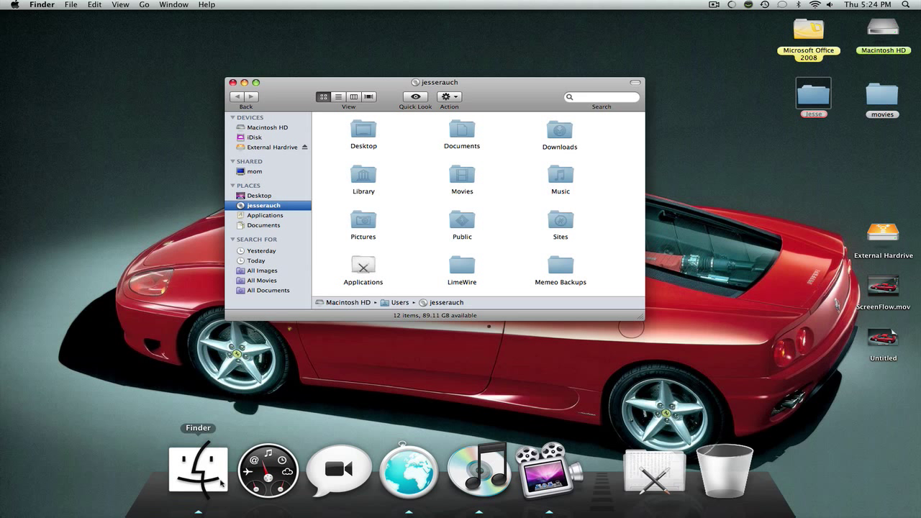
pyautogui.press('super+m')
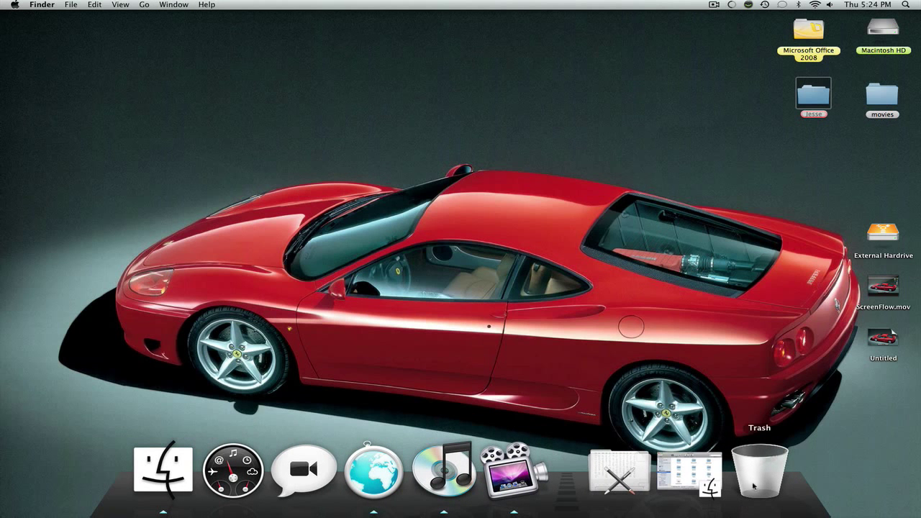
pyautogui.click(681, 465)
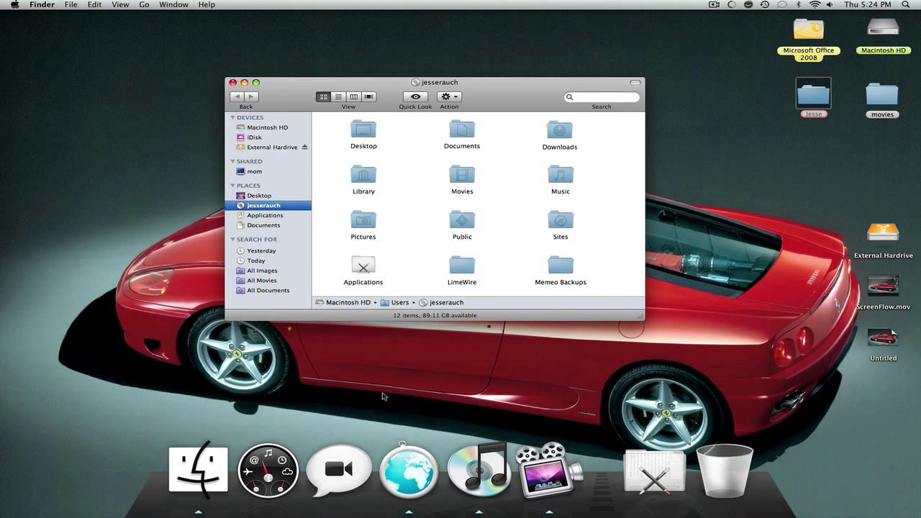
pyautogui.press('super+n')
pyautogui.press('super+n')
pyautogui.press('super+n')
pyautogui.press('super+n')
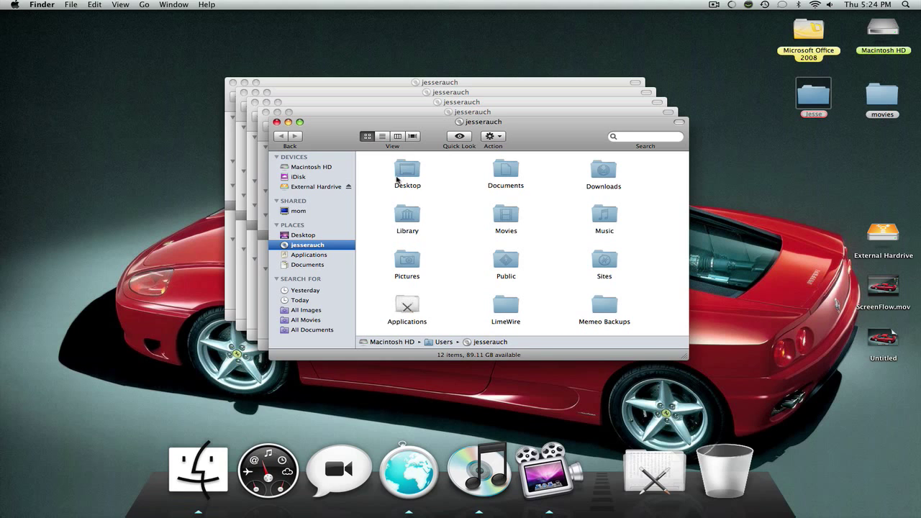
# Minimize all home-folder windows, then restore two from the Dock and close them
pyautogui.press('super+alt+m')
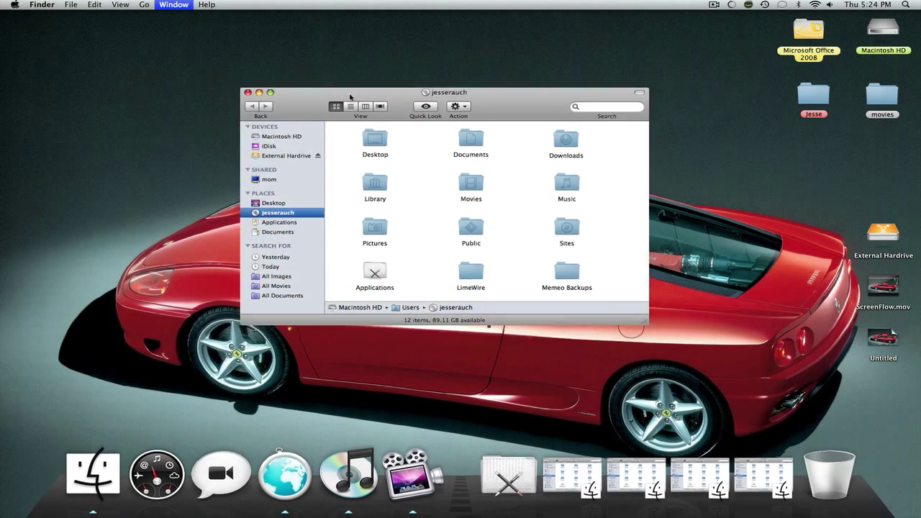
pyautogui.click(541, 475)
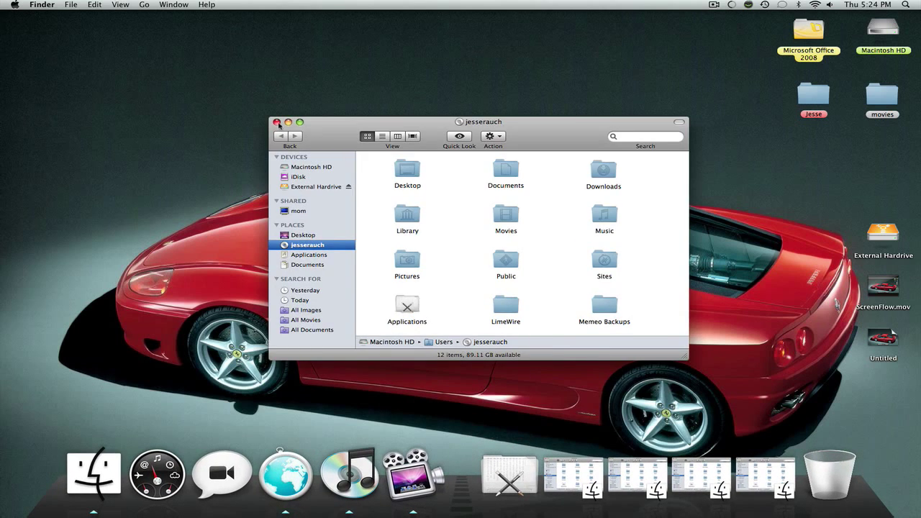
pyautogui.click(277, 123)
pyautogui.click(573, 475)
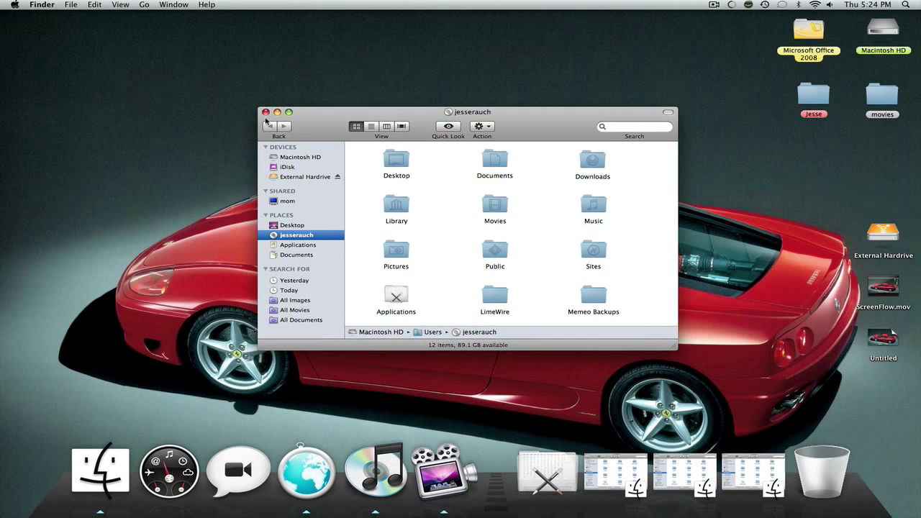
pyautogui.click(265, 113)
# Restore the remaining windows, minimize them all again, and restore one back onto the desktop
pyautogui.click(615, 474)
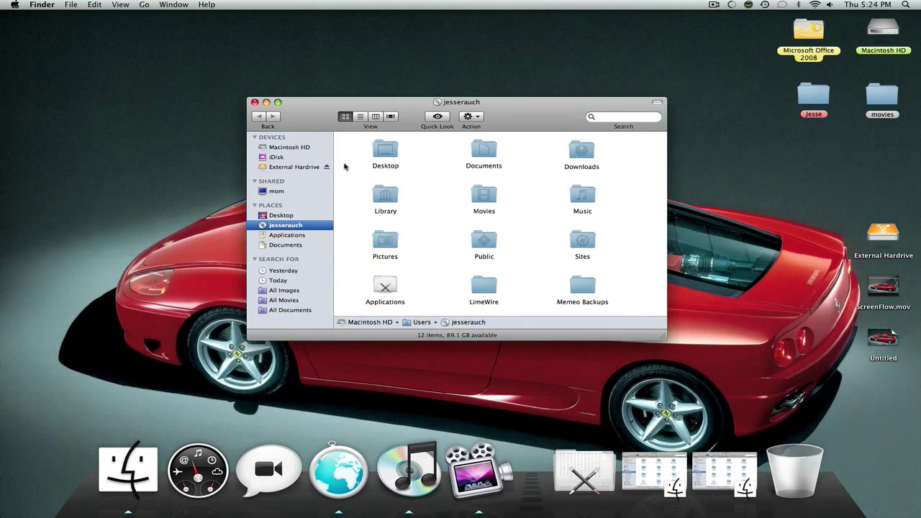
pyautogui.click(653, 472)
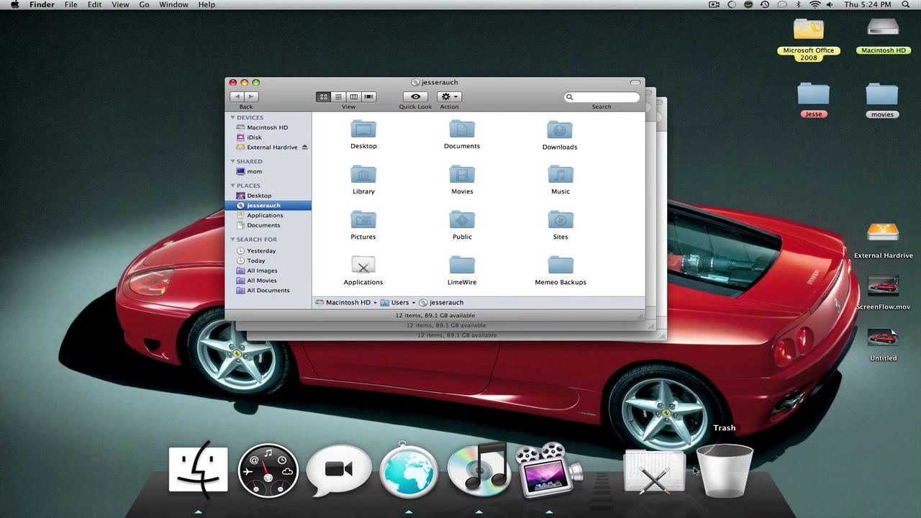
pyautogui.press('alt')
pyautogui.press('super+alt+m')
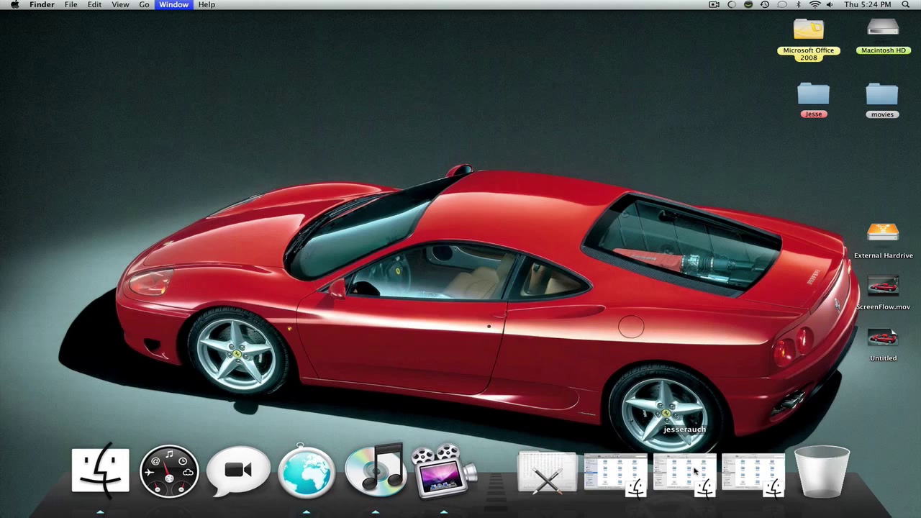
pyautogui.click(696, 471)
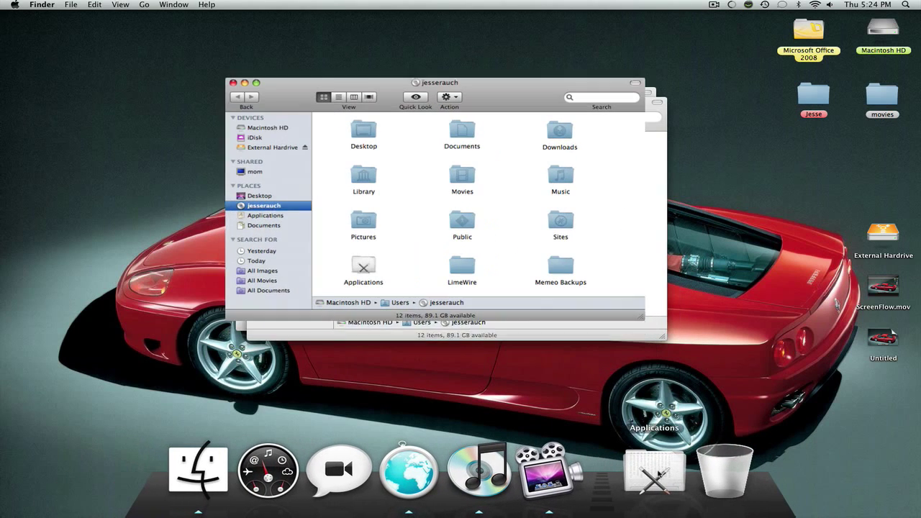
# Open many more home-folder Finder windows with repeated Cmd-N
pyautogui.press('super+n')
pyautogui.press('super+n')
pyautogui.press('super+n')
pyautogui.press('super+n')
pyautogui.press('super+n')
pyautogui.press('super+n')
pyautogui.press('super+n')
pyautogui.press('super+n')
pyautogui.press('super+n')
pyautogui.press('super+n')
pyautogui.press('super+n')
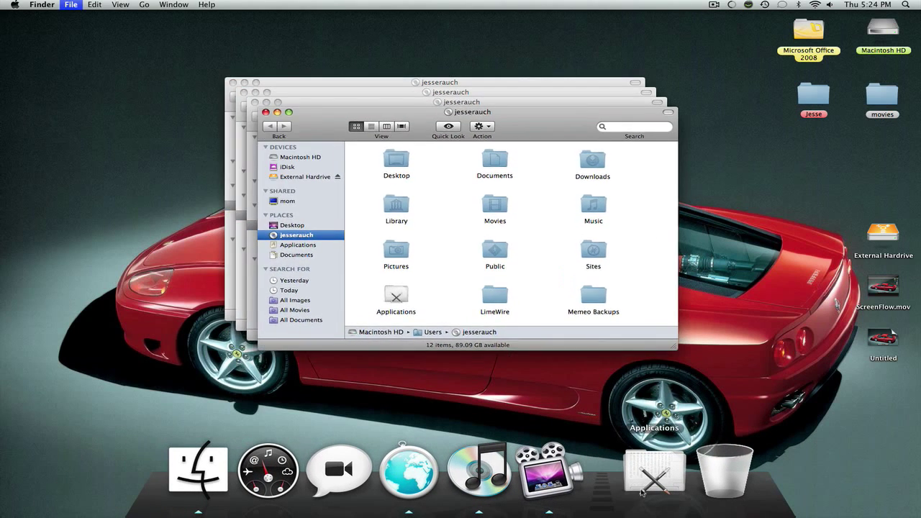
pyautogui.press('super+n')
pyautogui.press('super+n')
pyautogui.press('super+n')
pyautogui.press('super+n')
pyautogui.press('super+n')
pyautogui.press('super+n')
pyautogui.press('super+n')
pyautogui.press('super+n')
pyautogui.press('super+n')
pyautogui.press('super+n')
pyautogui.press('super+n')
pyautogui.press('super+n')
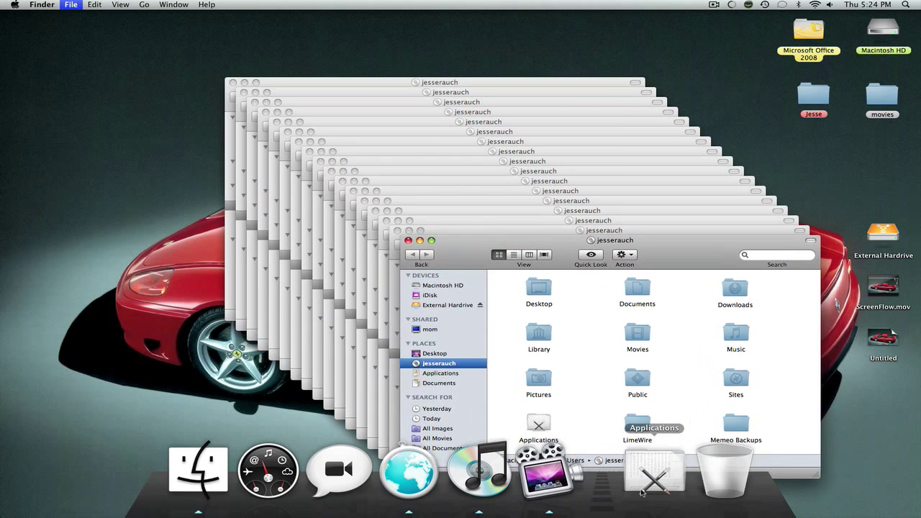
pyautogui.press('super+n')
pyautogui.press('super+n')
pyautogui.press('super+n')
pyautogui.press('super+n')
pyautogui.press('super+n')
pyautogui.press('super+n')
pyautogui.press('super+n')
pyautogui.press('super+n')
pyautogui.press('super+n')
pyautogui.press('super+n')
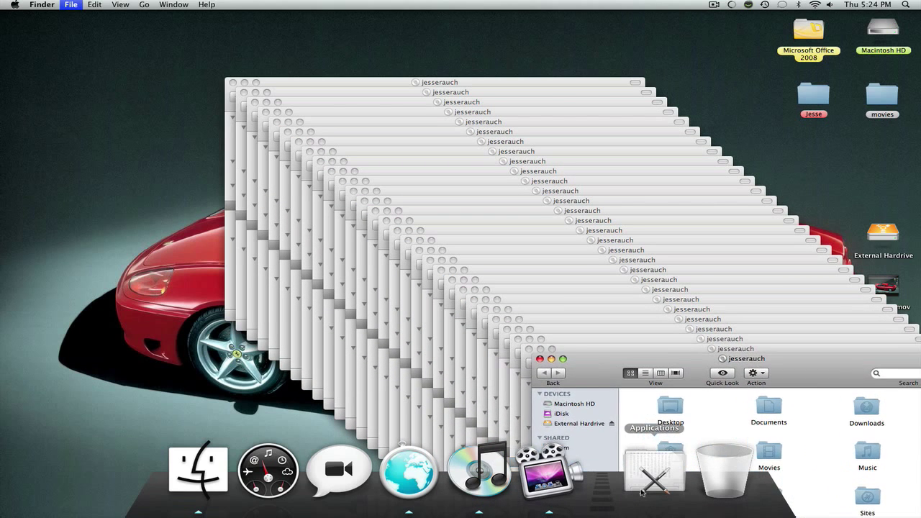
pyautogui.press('super+n')
pyautogui.press('super+n')
pyautogui.press('super+n')
pyautogui.press('super+n')
pyautogui.press('super+n')
pyautogui.press('super+n')
pyautogui.press('super+n')
pyautogui.press('super+n')
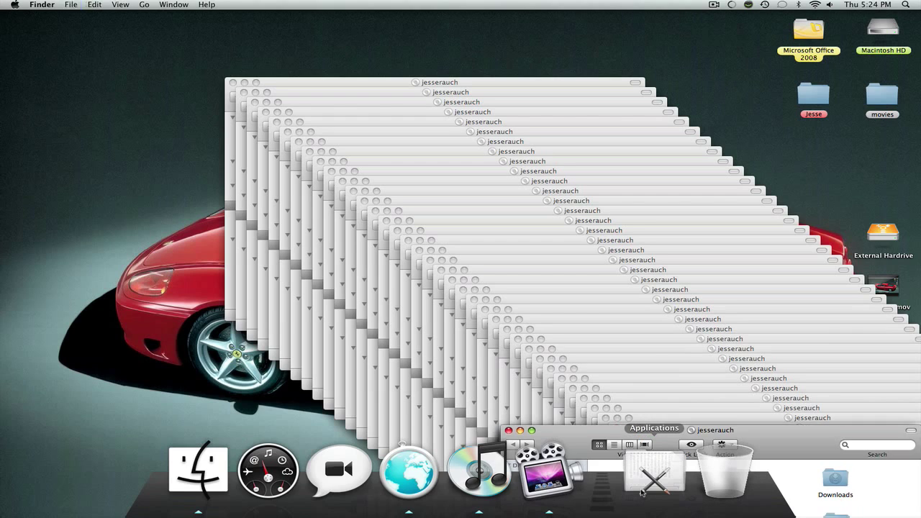
pyautogui.press('super+n')
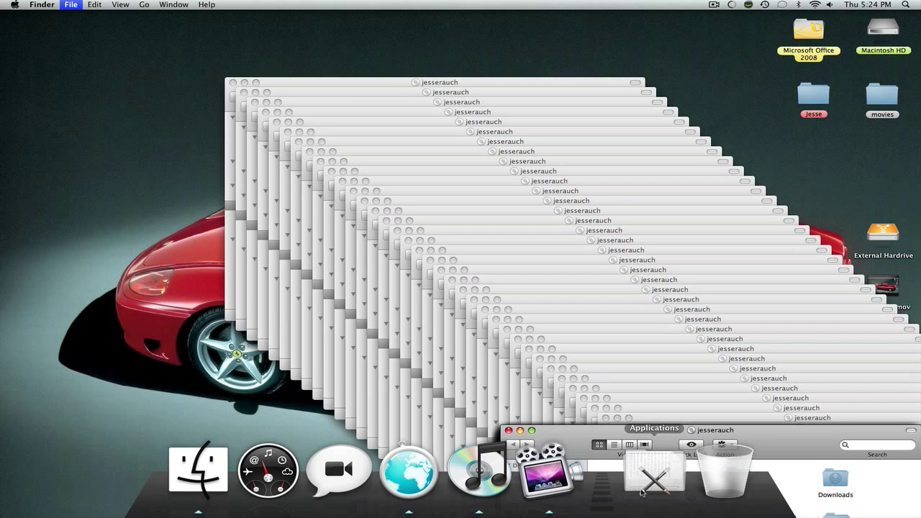
pyautogui.press('super+n')
# Spread all windows out with Exposé (F9), pick one, then minimize every window at once
pyautogui.press('F9')
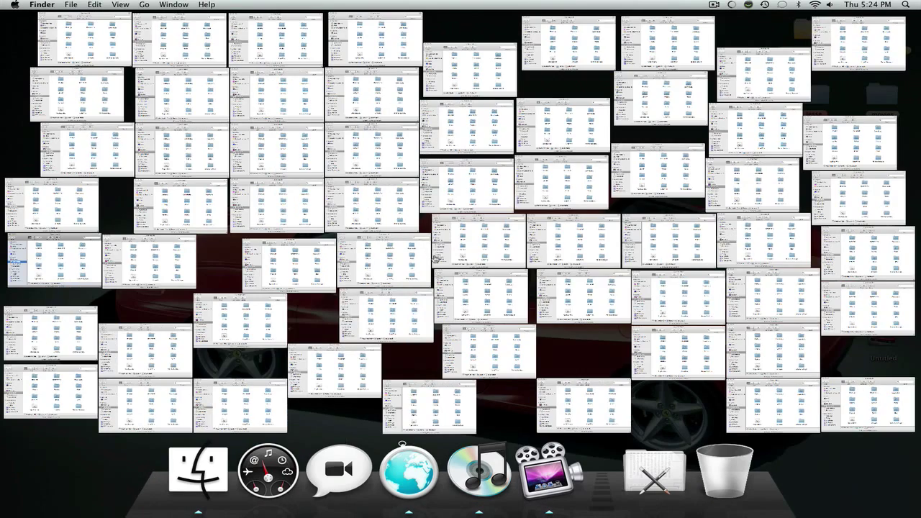
pyautogui.click(492, 257)
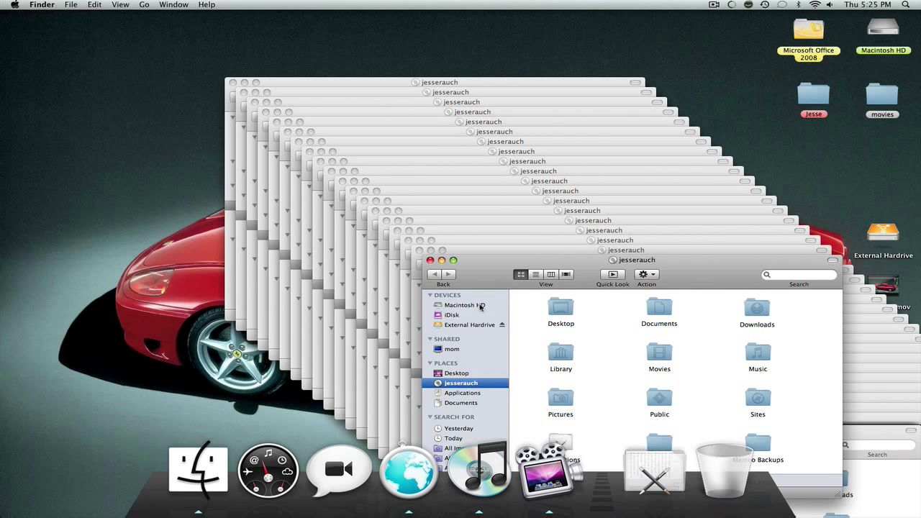
pyautogui.press('super+alt+m')
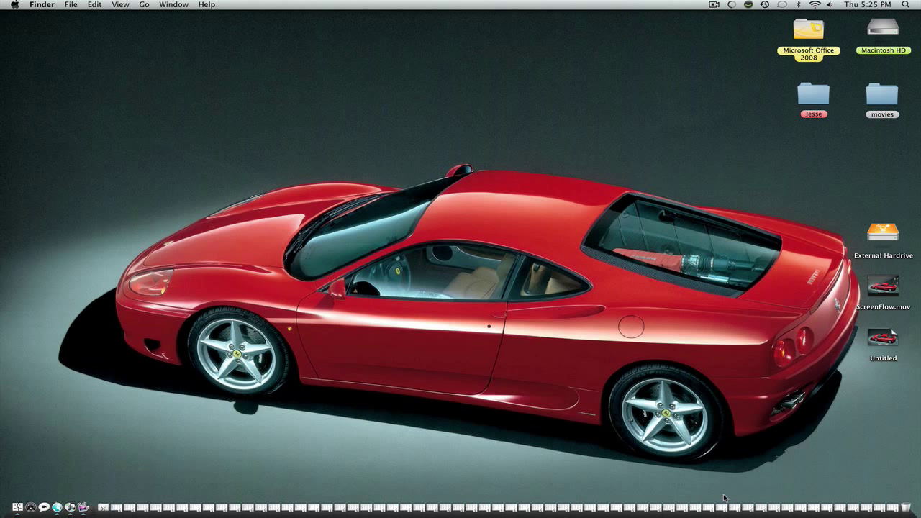
# Close every home-folder window at once, open and close the External Hardrive, and launch Safari
pyautogui.press('super+alt+w')
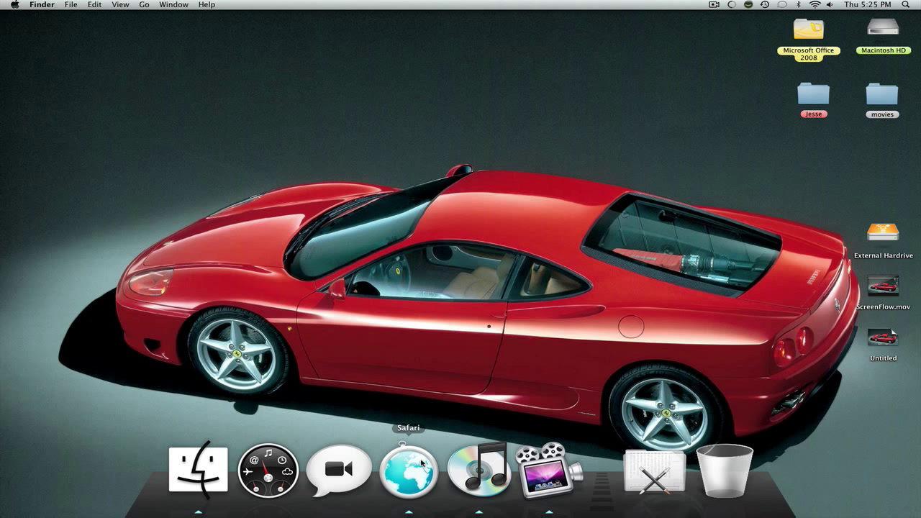
pyautogui.moveTo(716, 197); pyautogui.dragTo(919, 266)
pyautogui.doubleClick(882, 236)
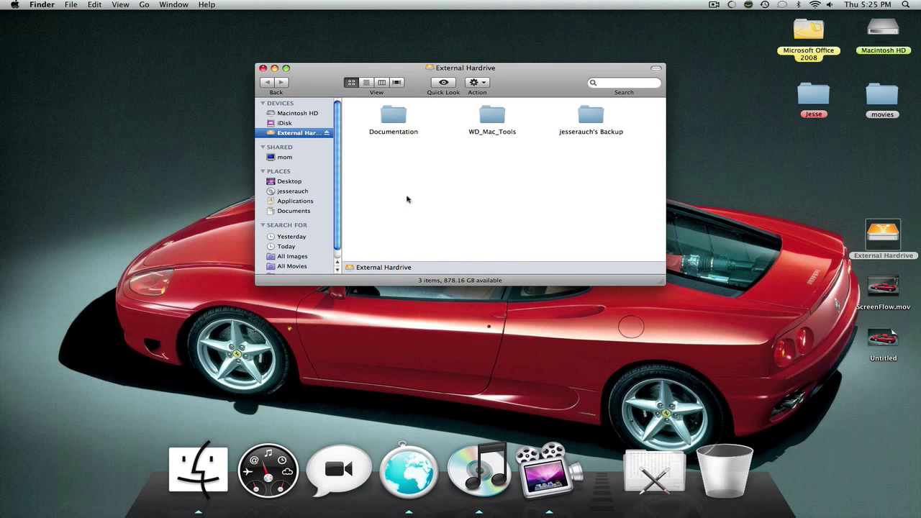
pyautogui.click(263, 67)
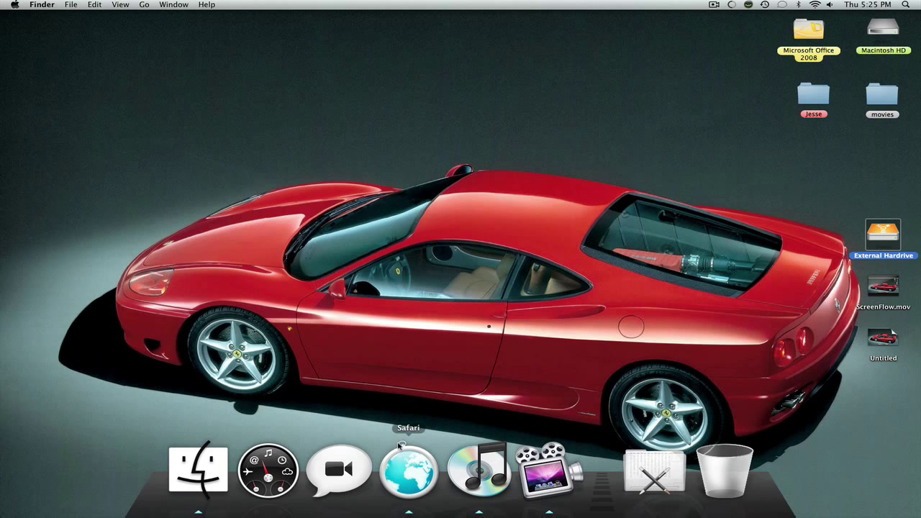
pyautogui.click(407, 468)
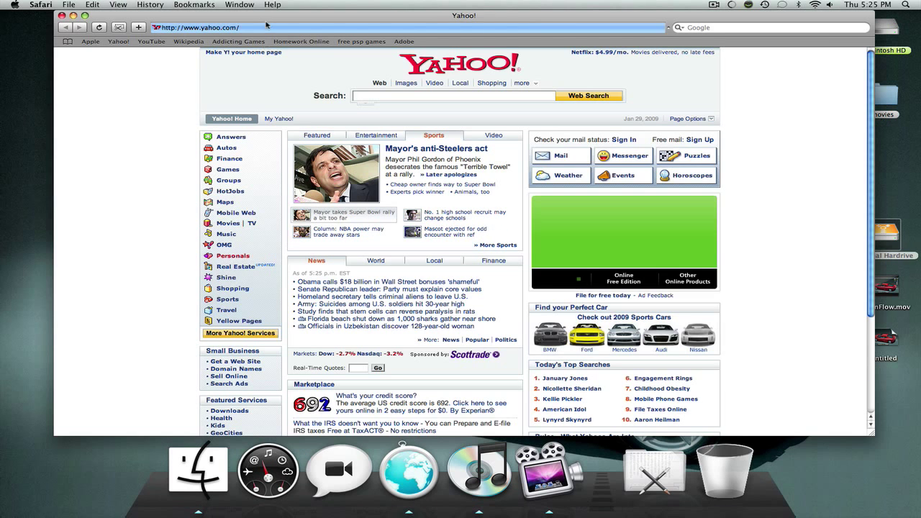
# Go to hydrogen-music.org in Safari and open the site's Download page
pyautogui.click(252, 31)
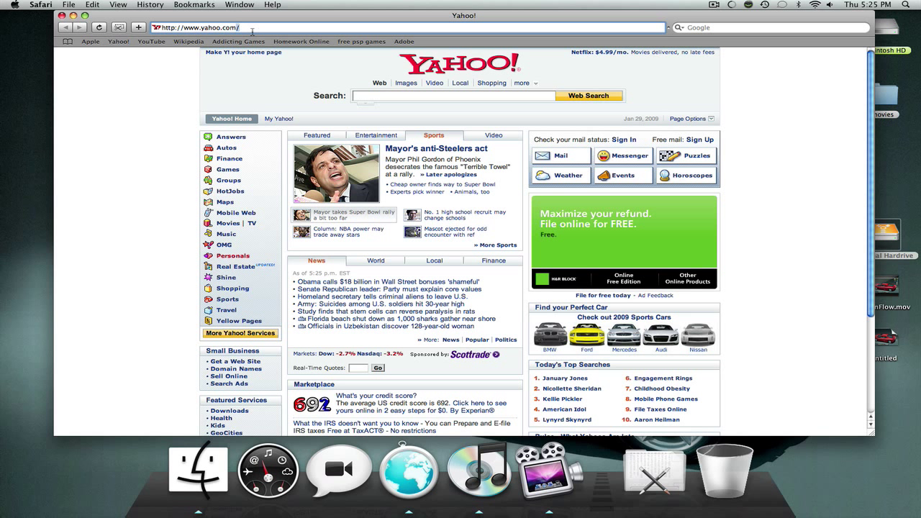
pyautogui.press('super+a')
pyautogui.write('hyd')
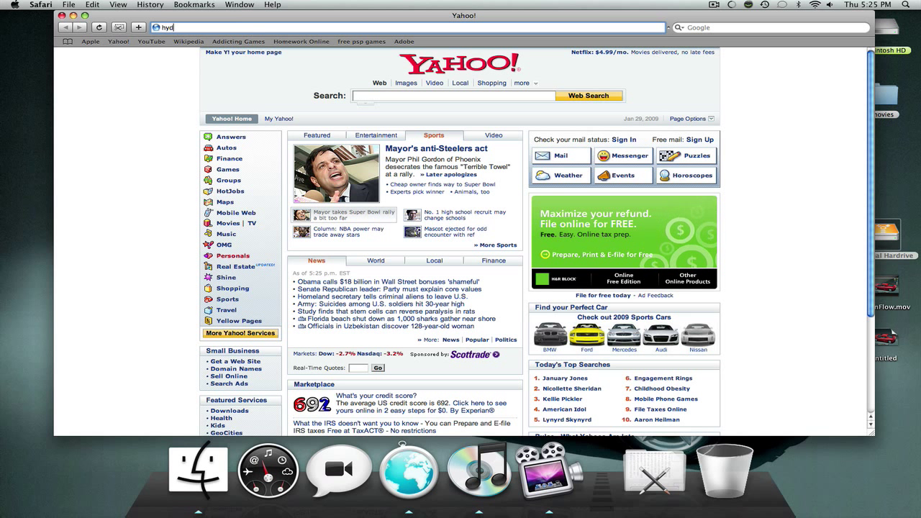
pyautogui.write('rogen-music.org/')
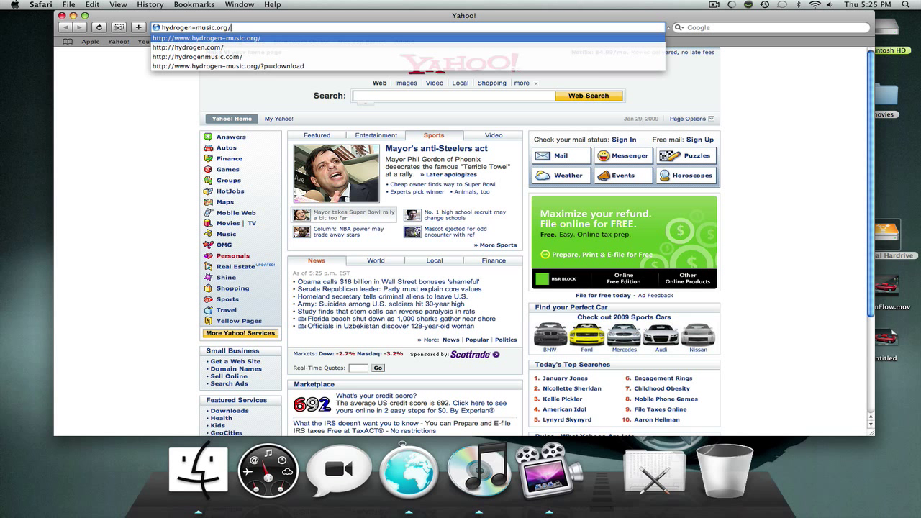
pyautogui.press('Return')
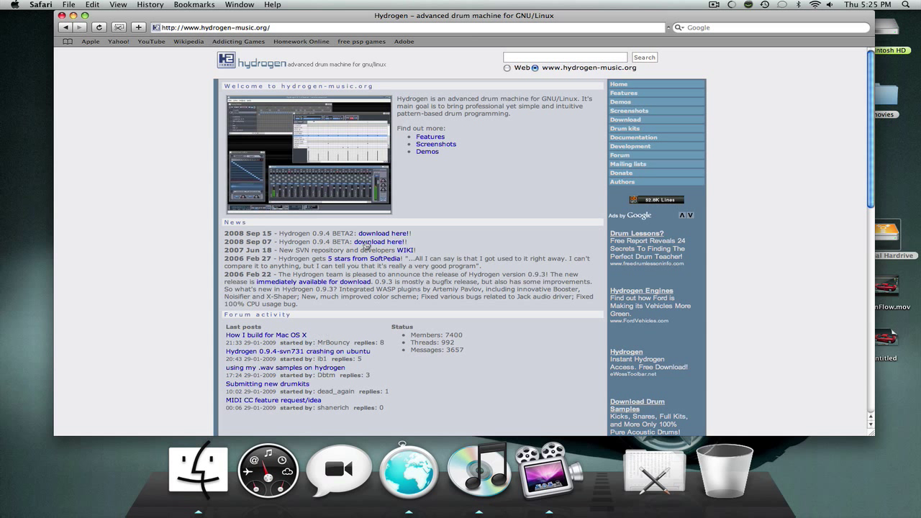
pyautogui.click(625, 121)
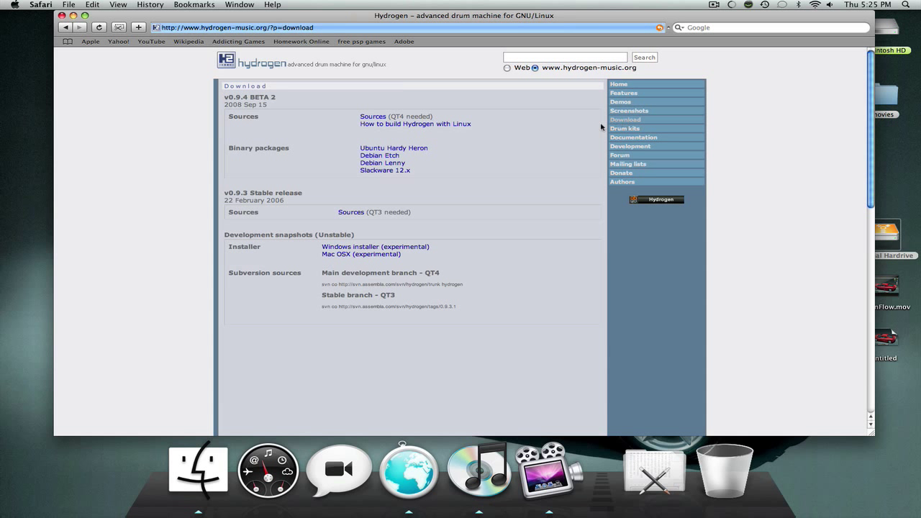
# Look over the installer listings and download the experimental Mac OSX build of Hydrogen
pyautogui.moveTo(381, 261); pyautogui.dragTo(314, 256)
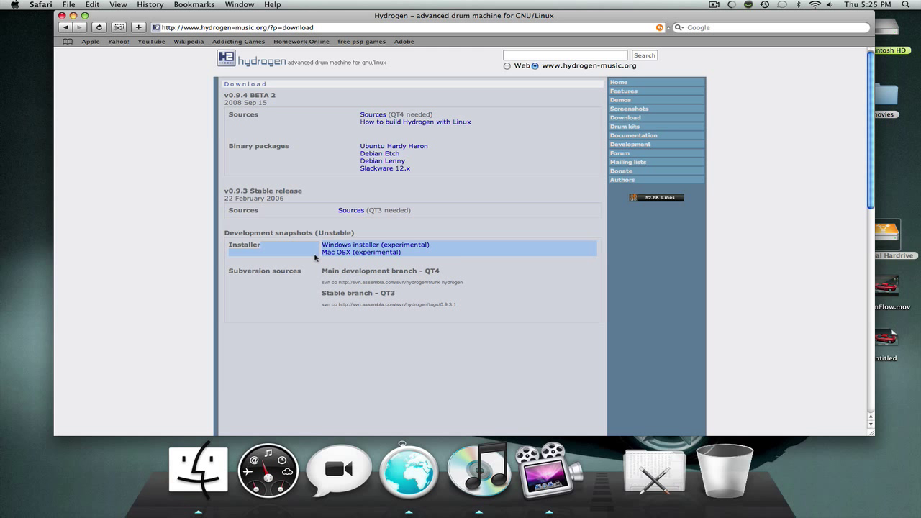
pyautogui.click(343, 144)
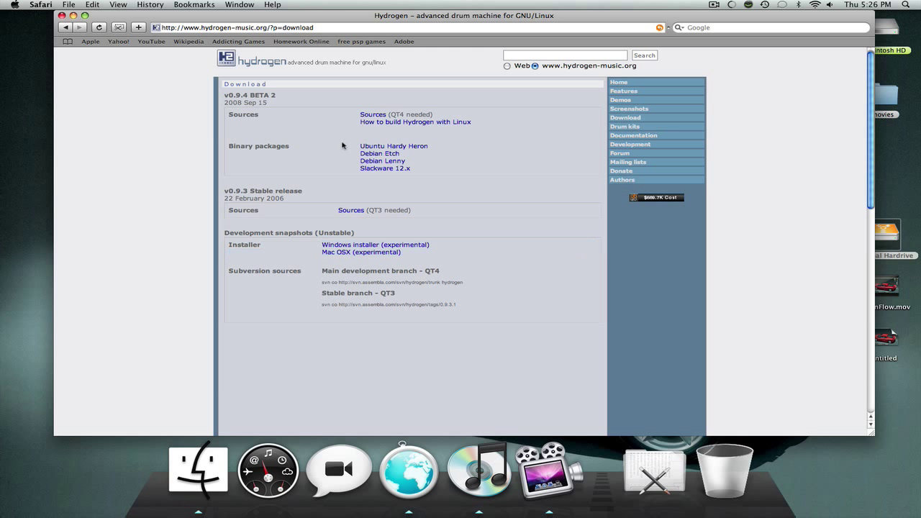
pyautogui.moveTo(342, 144); pyautogui.dragTo(414, 152)
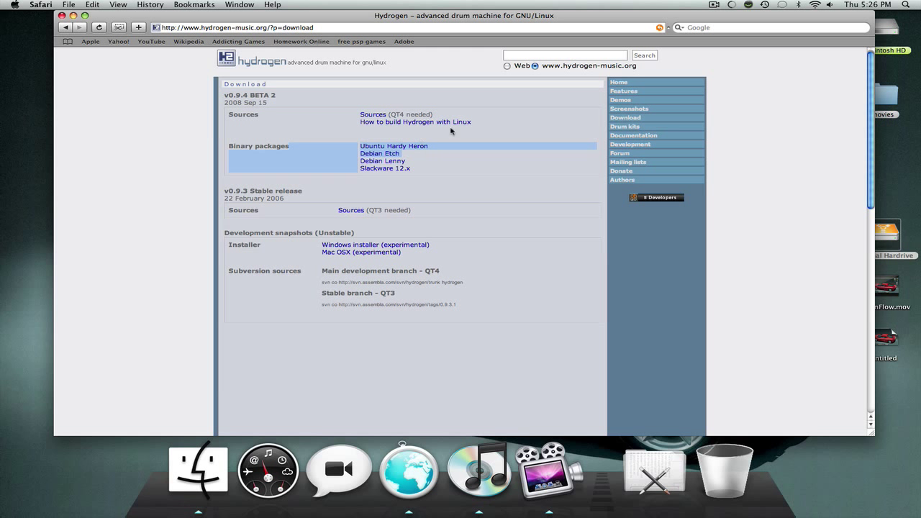
pyautogui.click(506, 130)
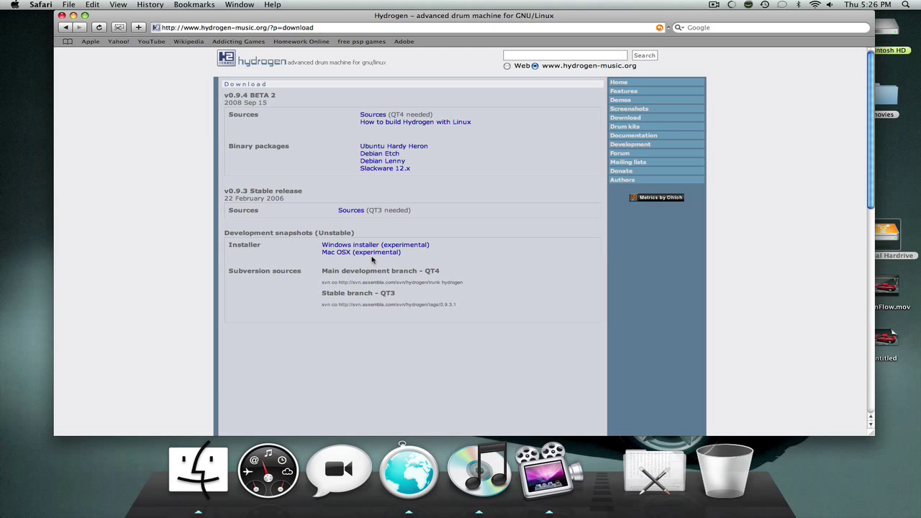
pyautogui.click(373, 253)
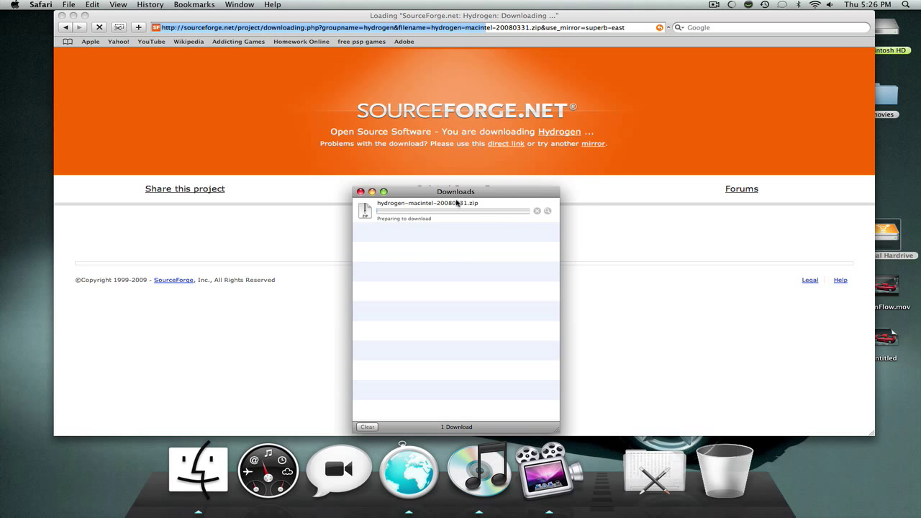
# Once the 6.7 MB download finishes, close the SourceForge browser window and the Downloads window
pyautogui.moveTo(458, 204); pyautogui.dragTo(435, 166)
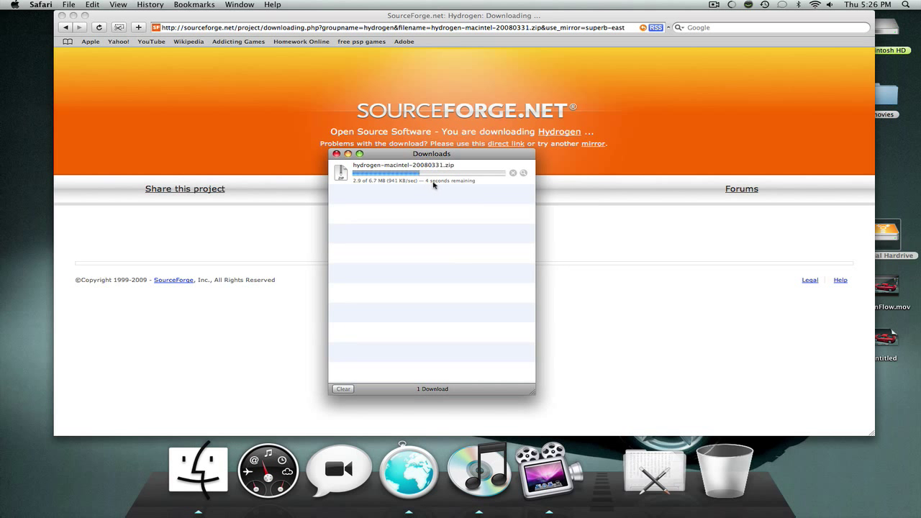
pyautogui.click(62, 15)
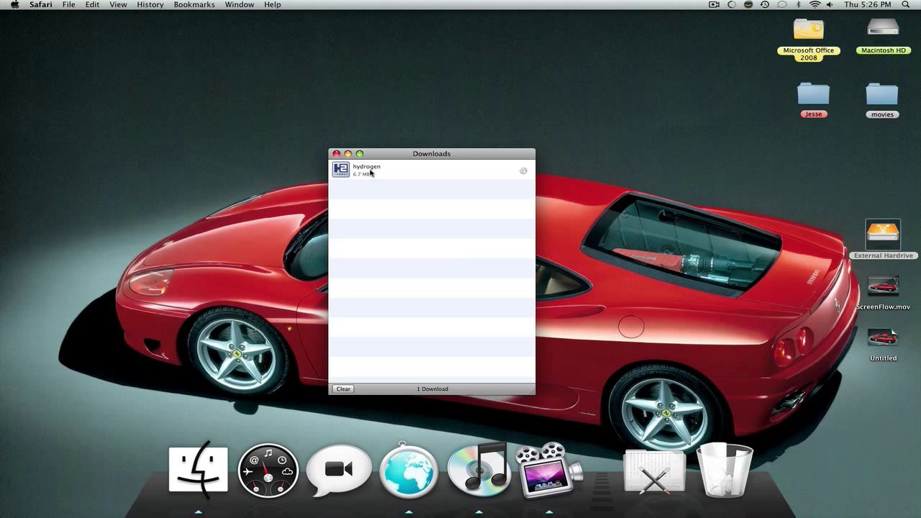
pyautogui.click(396, 171)
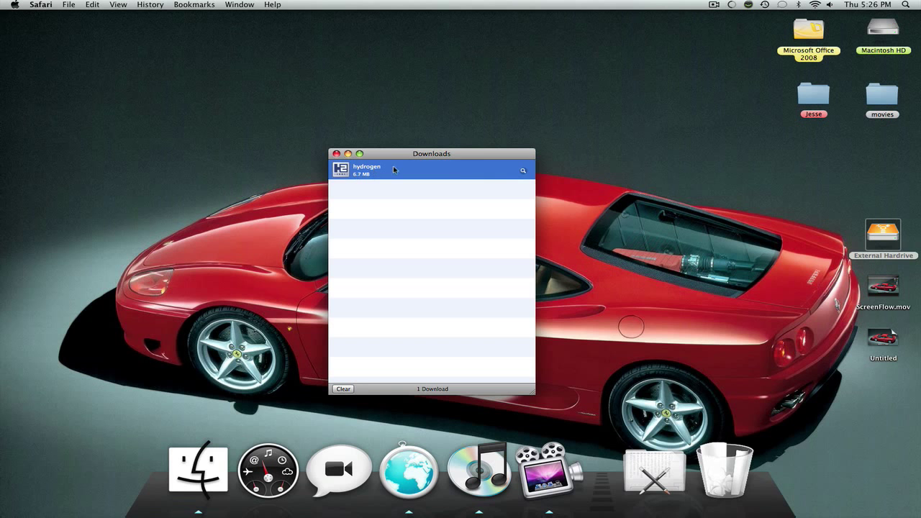
pyautogui.click(336, 154)
# Launch hydrogen from the Applications stack and dismiss the welcome and development-version notices
pyautogui.click(648, 453)
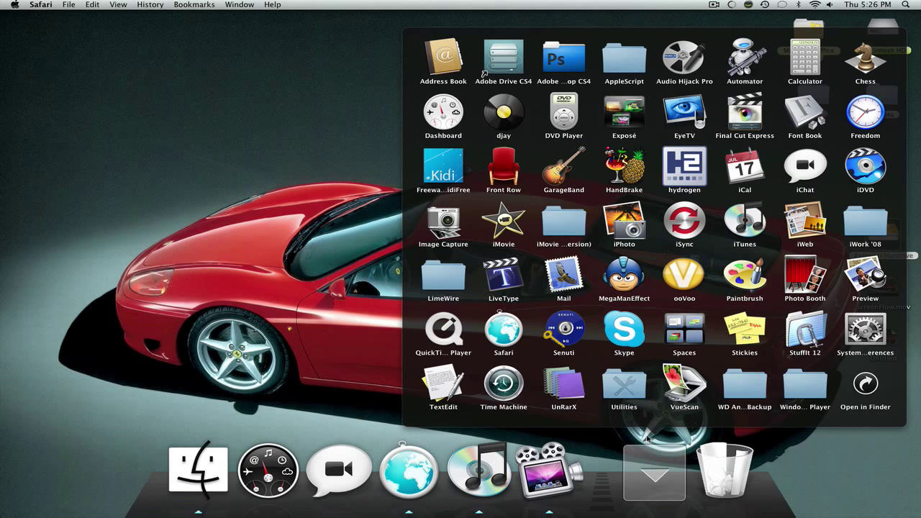
pyautogui.click(682, 173)
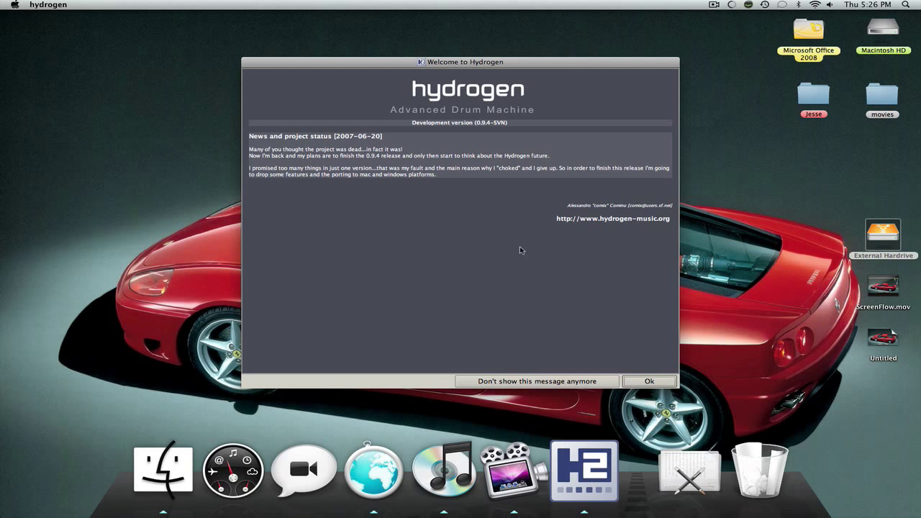
pyautogui.click(649, 381)
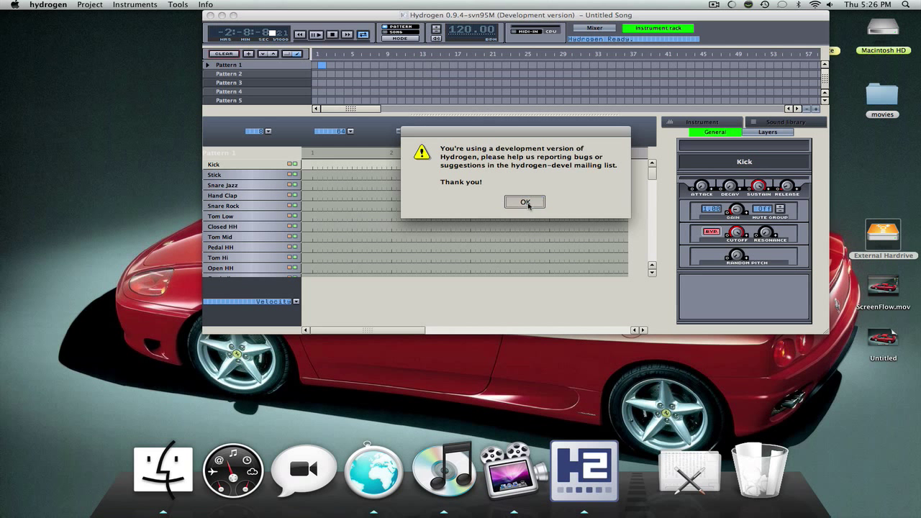
pyautogui.click(525, 203)
# Move the Hydrogen window and add Kick notes on beats 1, 1.5, 2, 2.5 and 3
pyautogui.moveTo(474, 16); pyautogui.dragTo(402, 55)
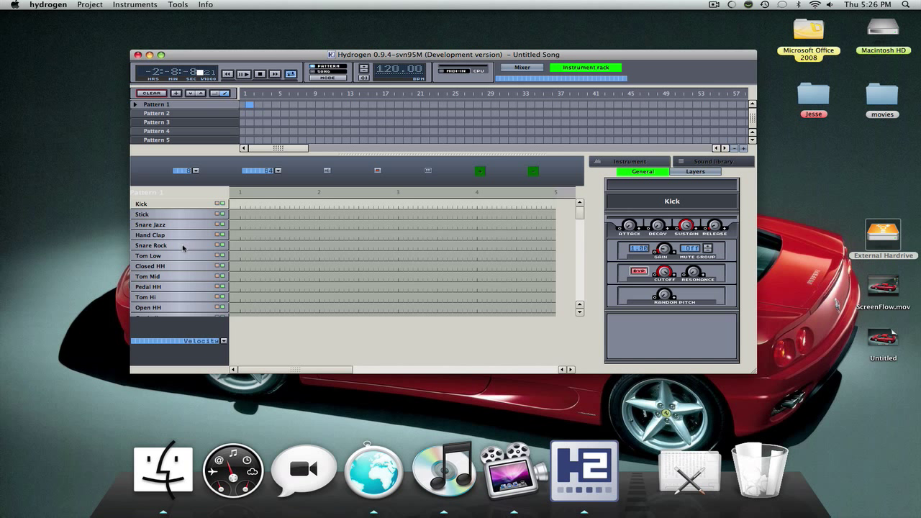
pyautogui.scroll(-1, 160, 242)
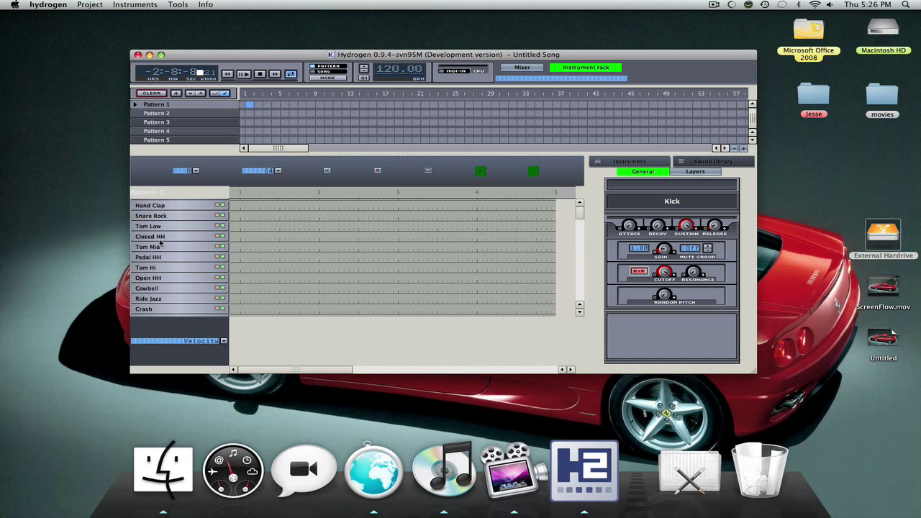
pyautogui.scroll(1, 161, 242)
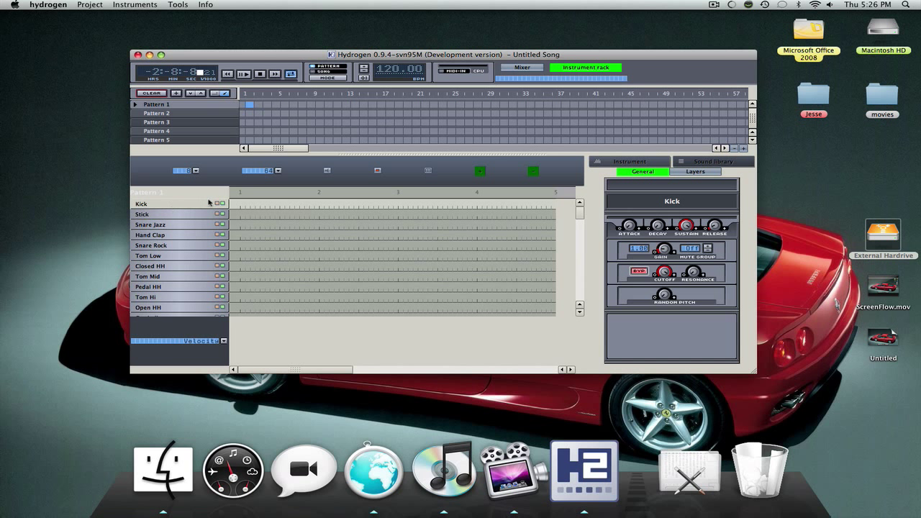
pyautogui.click(240, 204)
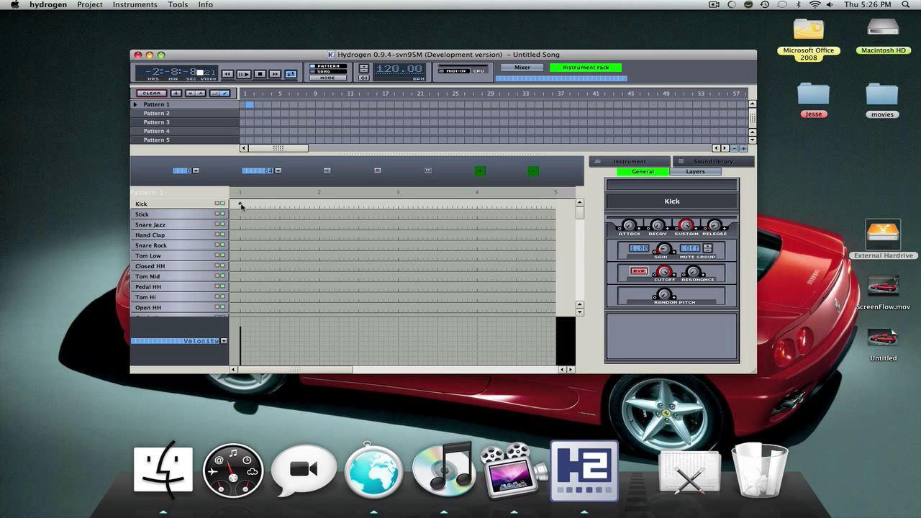
pyautogui.click(279, 204)
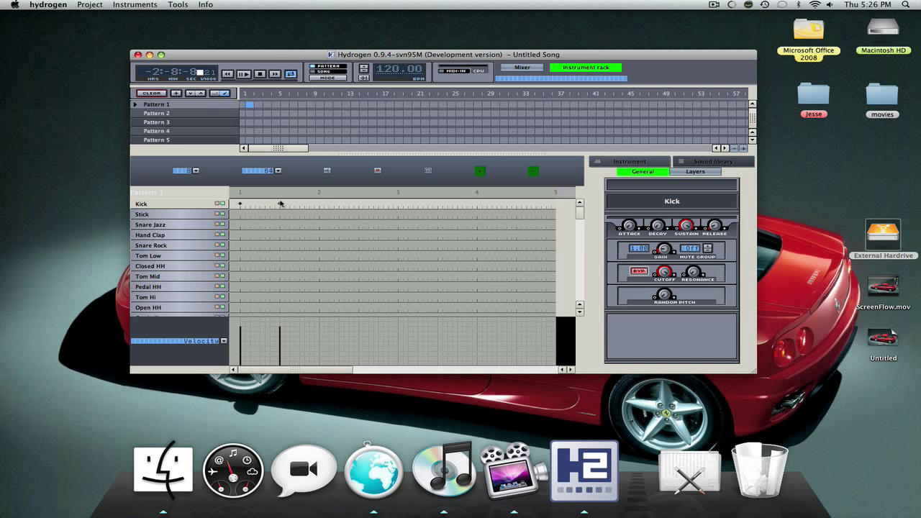
pyautogui.click(319, 205)
pyautogui.click(359, 204)
pyautogui.click(397, 205)
# Add the remaining Kick notes on 3.5, 4, 4.5 and the bar's end, fixing misplaced ones
pyautogui.click(443, 205)
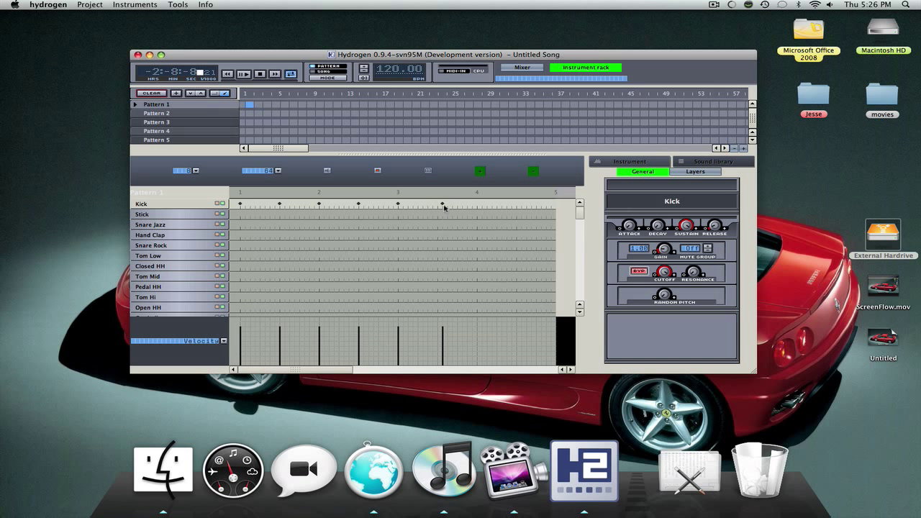
pyautogui.click(443, 205)
pyautogui.click(437, 204)
pyautogui.click(457, 204)
pyautogui.click(457, 205)
pyautogui.click(477, 205)
pyautogui.click(515, 205)
pyautogui.click(551, 205)
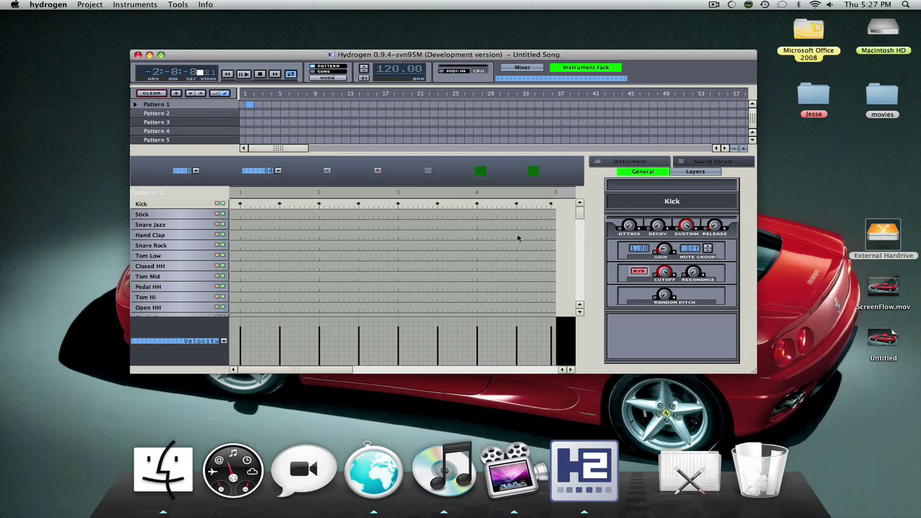
# Play the pattern and audition the Stick, Snare Jazz and Snare Rock instrument rows
pyautogui.click(243, 73)
pyautogui.click(154, 215)
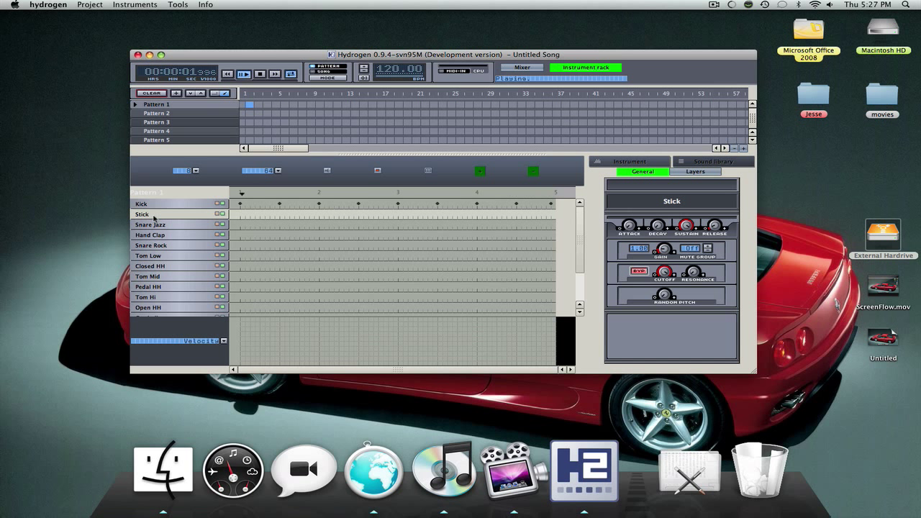
pyautogui.click(158, 225)
pyautogui.scroll(-3, 153, 282)
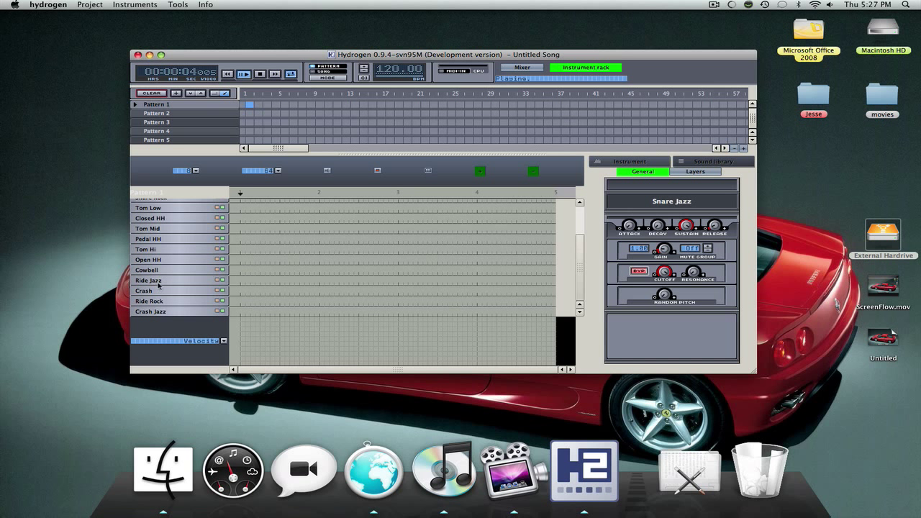
pyautogui.scroll(3, 156, 295)
pyautogui.click(148, 215)
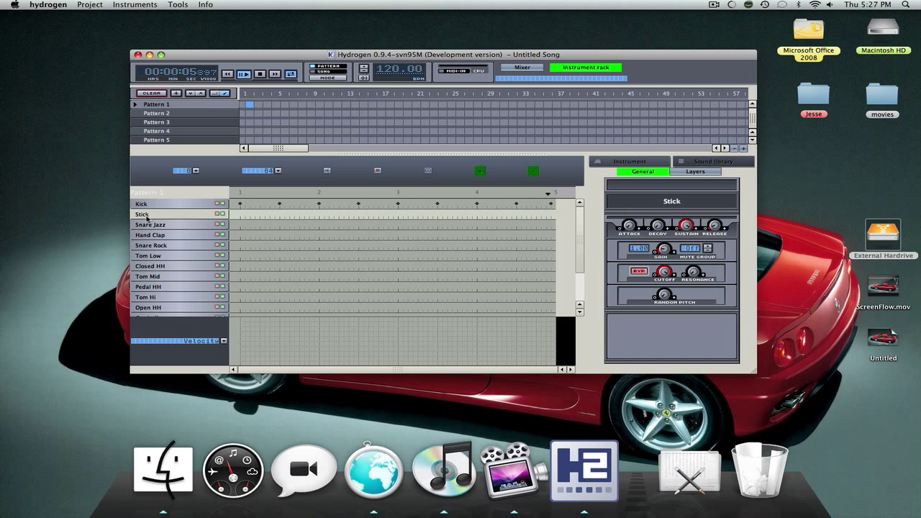
pyautogui.click(180, 224)
pyautogui.click(192, 246)
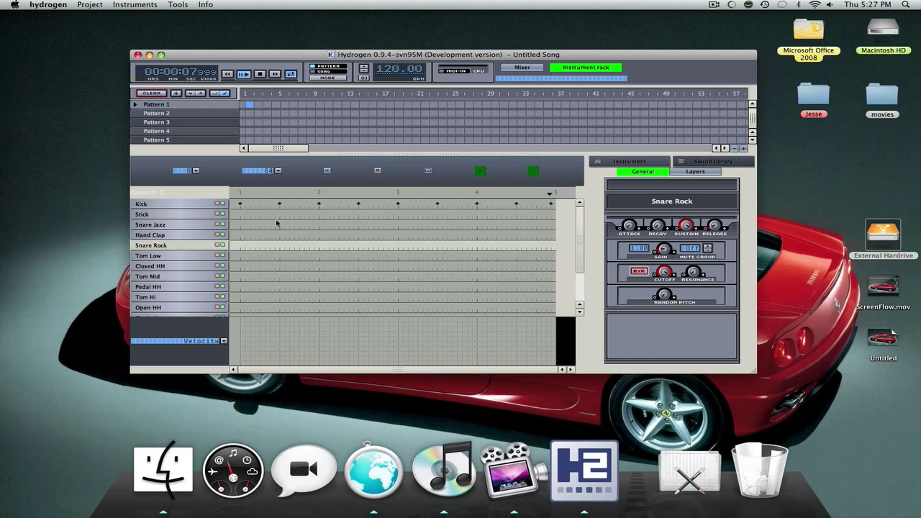
# Place a Snare Jazz hit at beat 1.5 and delete the Kick off-beats at 1.5, 2.5, 3.5, 4.5
pyautogui.click(260, 228)
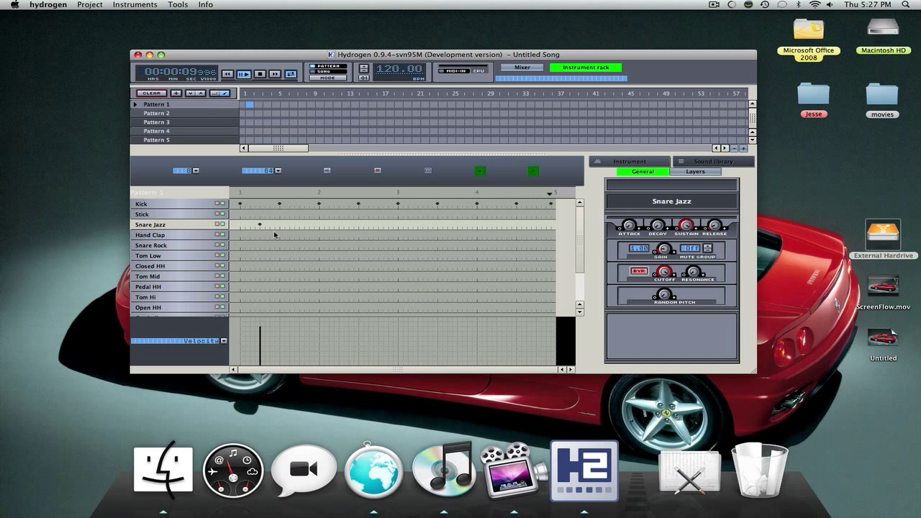
pyautogui.click(280, 206)
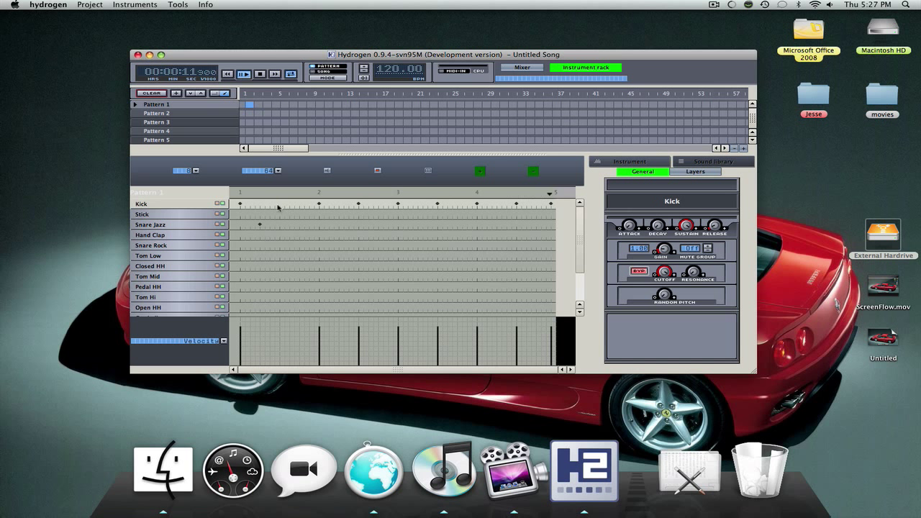
pyautogui.click(261, 225)
pyautogui.click(275, 225)
pyautogui.click(280, 227)
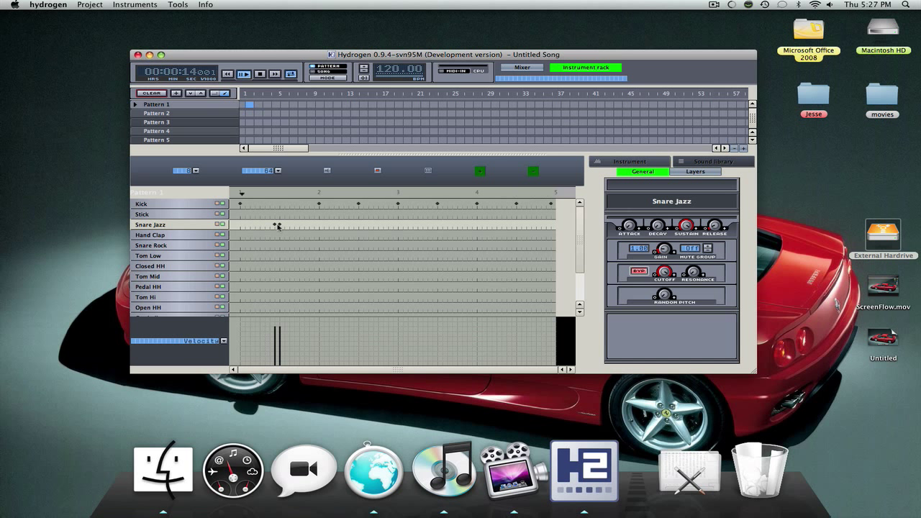
pyautogui.click(274, 226)
pyautogui.click(359, 205)
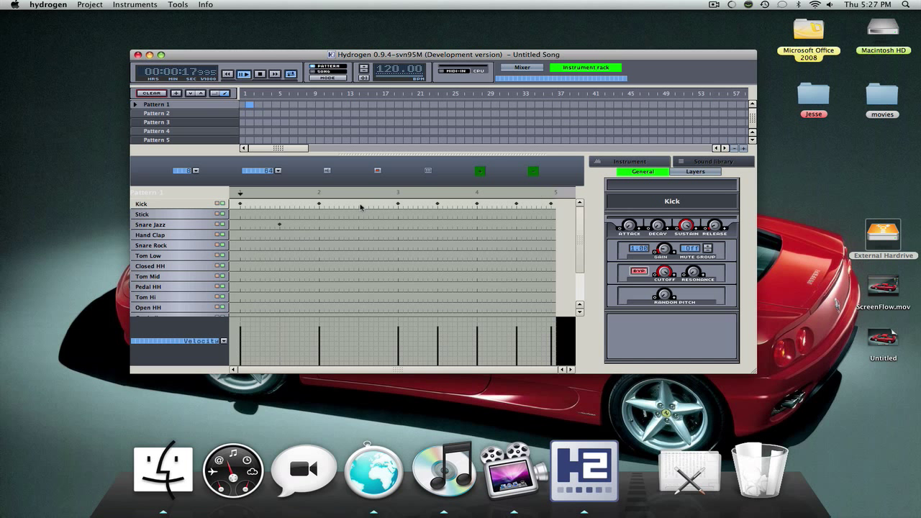
pyautogui.click(437, 205)
pyautogui.click(516, 205)
# Browse the Crash, Ride Jazz, Tom and hi-hat rows, ending with Pedal HH selected
pyautogui.scroll(-3, 201, 254)
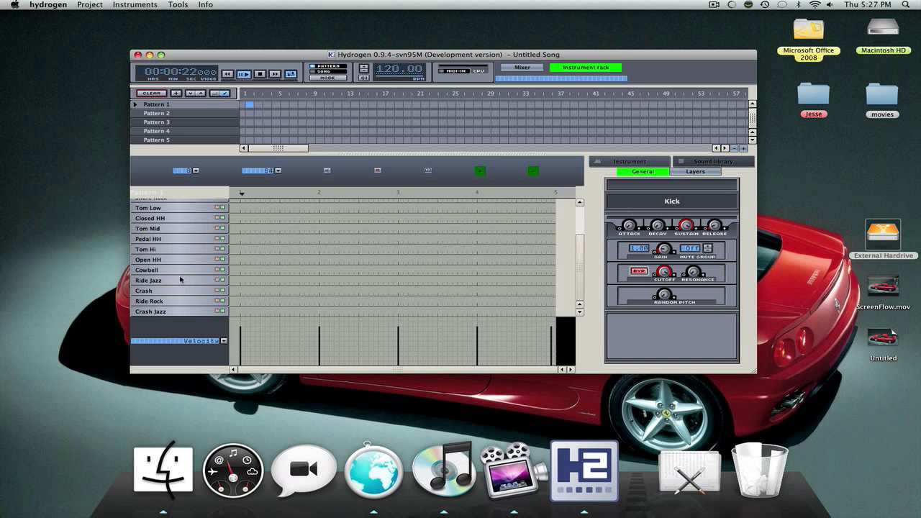
pyautogui.click(169, 290)
pyautogui.click(167, 282)
pyautogui.click(170, 249)
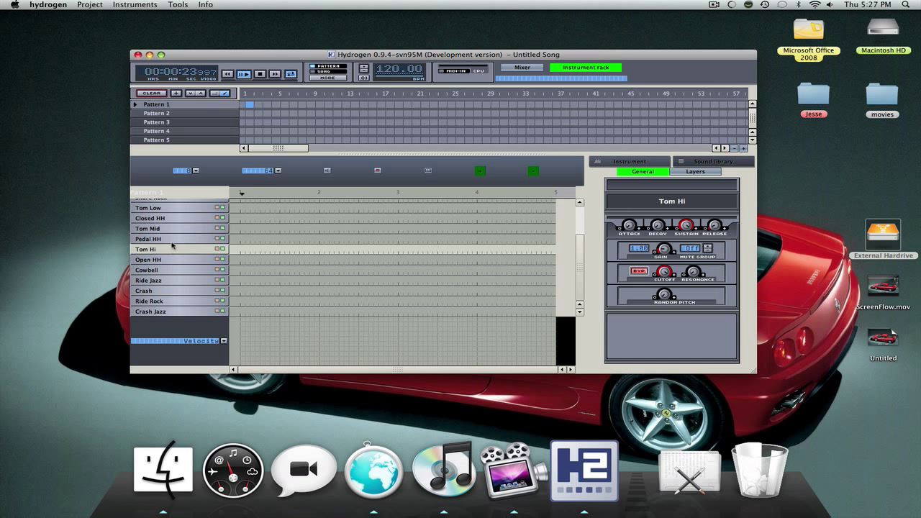
pyautogui.click(171, 241)
pyautogui.scroll(2, 169, 246)
pyautogui.click(167, 248)
pyautogui.click(156, 268)
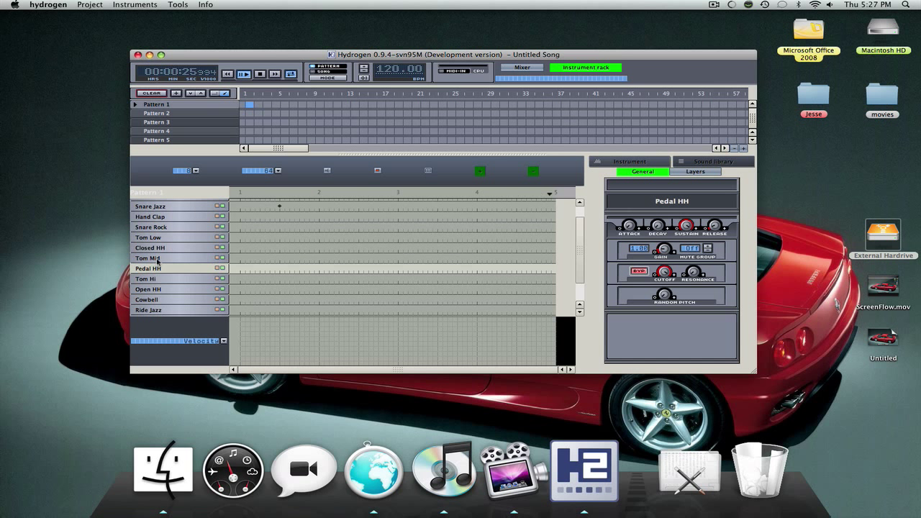
pyautogui.click(156, 258)
pyautogui.click(165, 249)
pyautogui.click(161, 268)
# Fill the Closed HH row with eighth-note hits from beat 1 through the bar's end
pyautogui.click(167, 249)
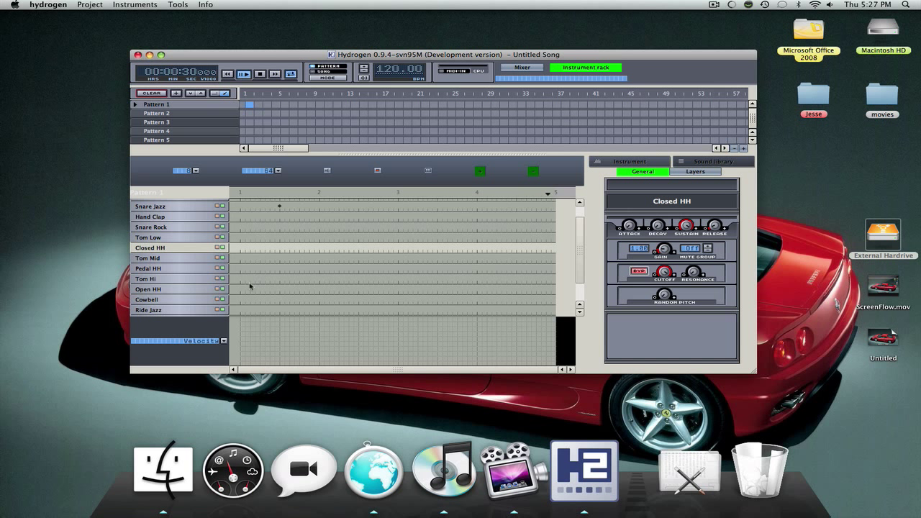
pyautogui.click(240, 248)
pyautogui.click(279, 248)
pyautogui.click(319, 249)
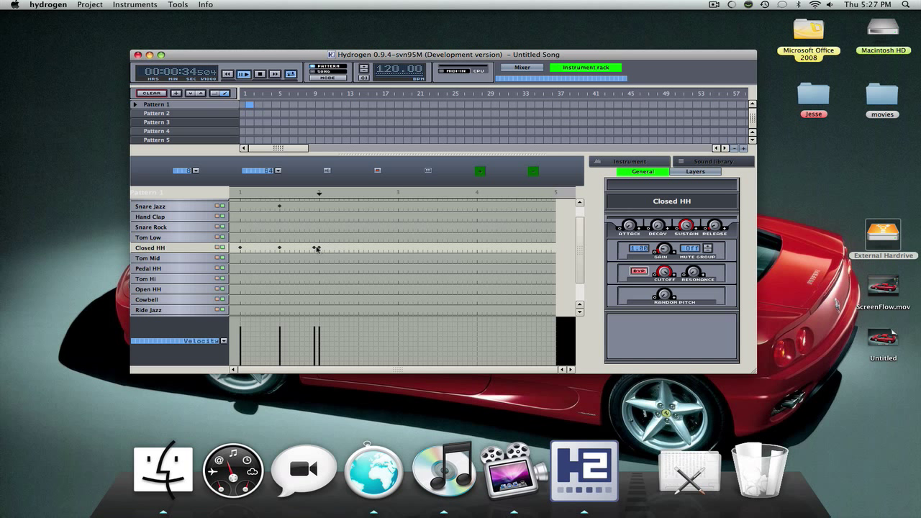
pyautogui.click(358, 249)
pyautogui.click(398, 249)
pyautogui.click(437, 248)
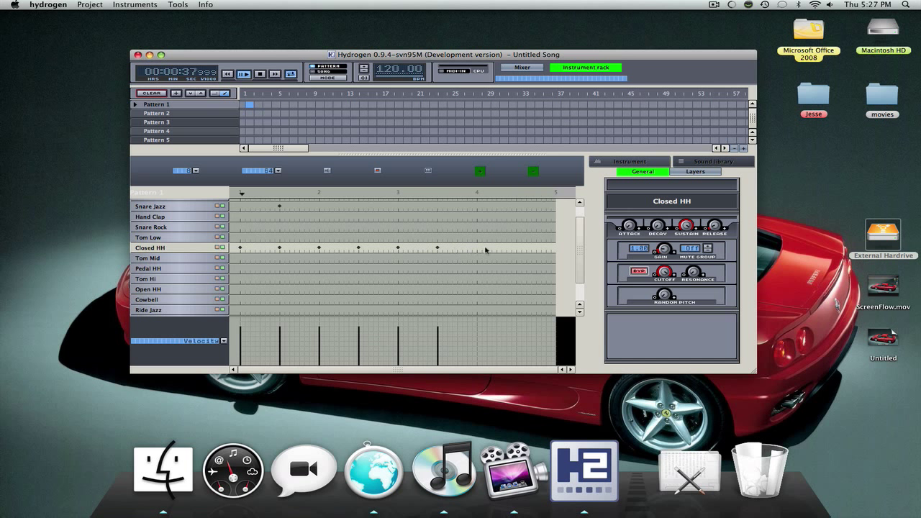
pyautogui.click(477, 248)
pyautogui.click(516, 248)
pyautogui.click(551, 248)
# Add Snare Jazz hits at beats 2.5, 3.5 and 4.5, and remove the hi-hats on beats 3 and 2
pyautogui.scroll(1, 429, 313)
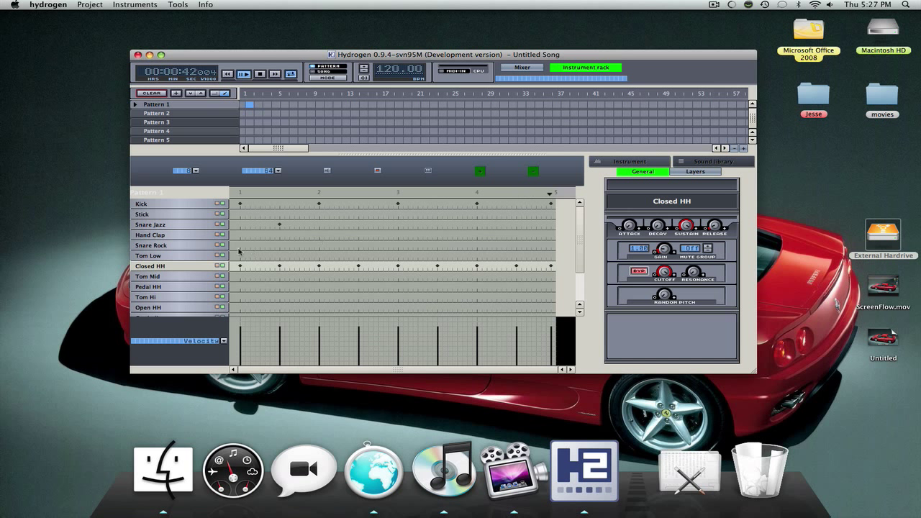
pyautogui.click(358, 225)
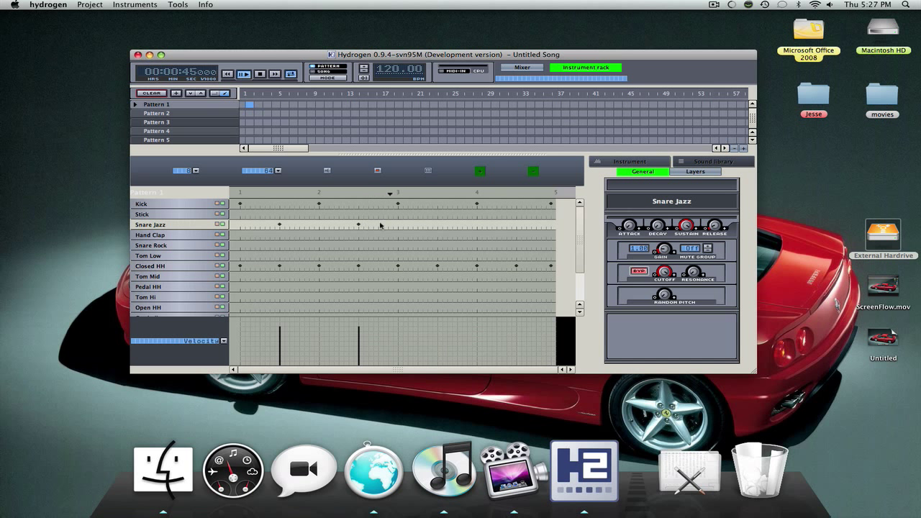
pyautogui.click(437, 224)
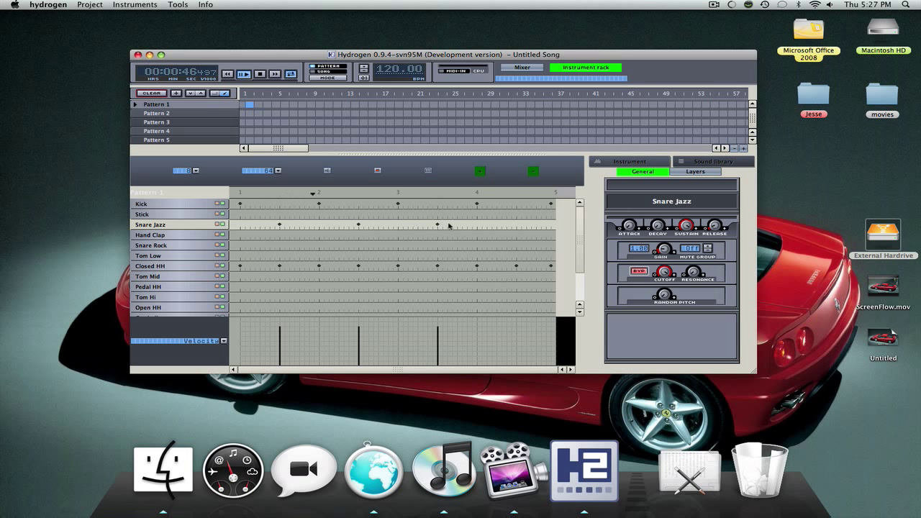
pyautogui.click(516, 224)
pyautogui.click(398, 266)
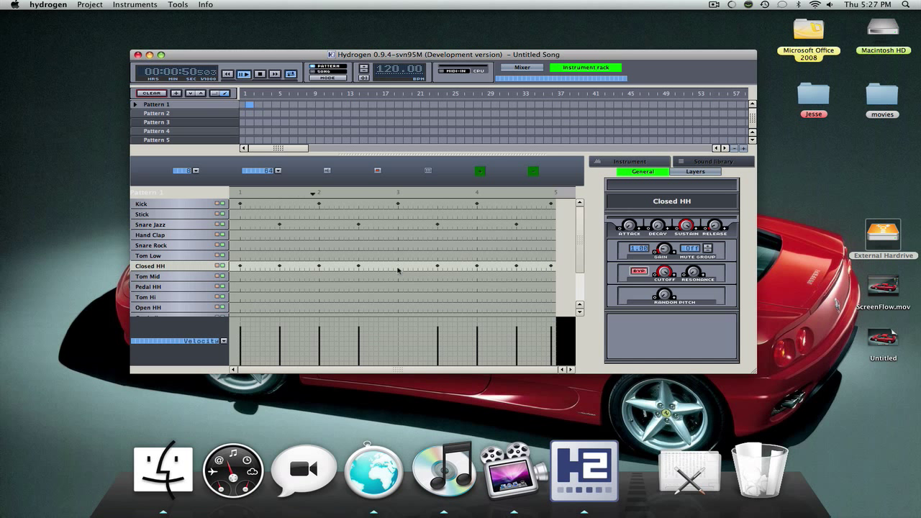
pyautogui.click(319, 266)
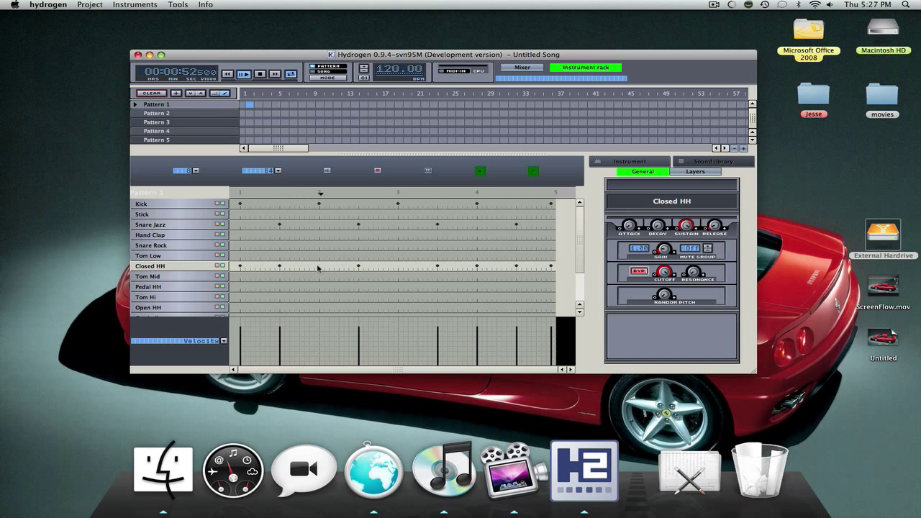
# Delete the Closed HH hits on beats 1 and 4 and at the bar's end, keeping only off-beats
pyautogui.click(240, 266)
pyautogui.click(486, 266)
pyautogui.click(476, 266)
pyautogui.click(486, 266)
pyautogui.click(551, 266)
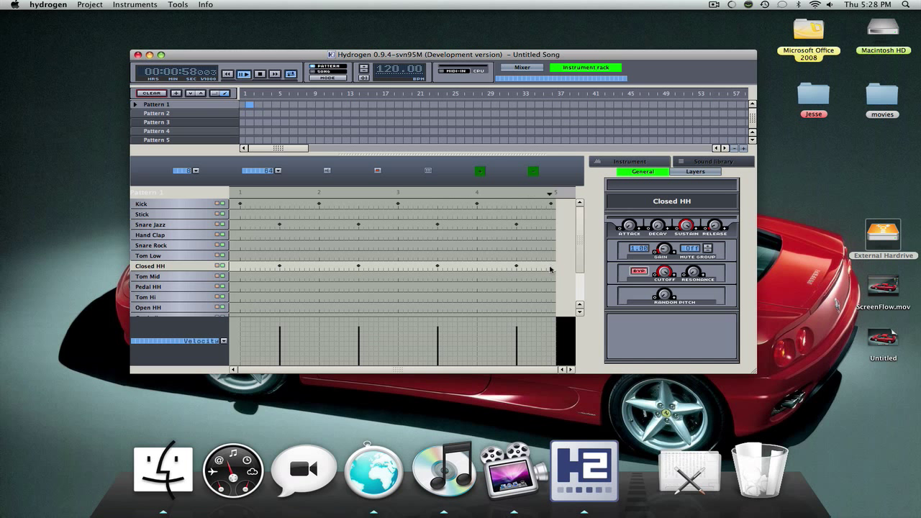
# Replace the Kick hit on beat 2 with a Snare Jazz hit
pyautogui.click(321, 205)
pyautogui.click(321, 205)
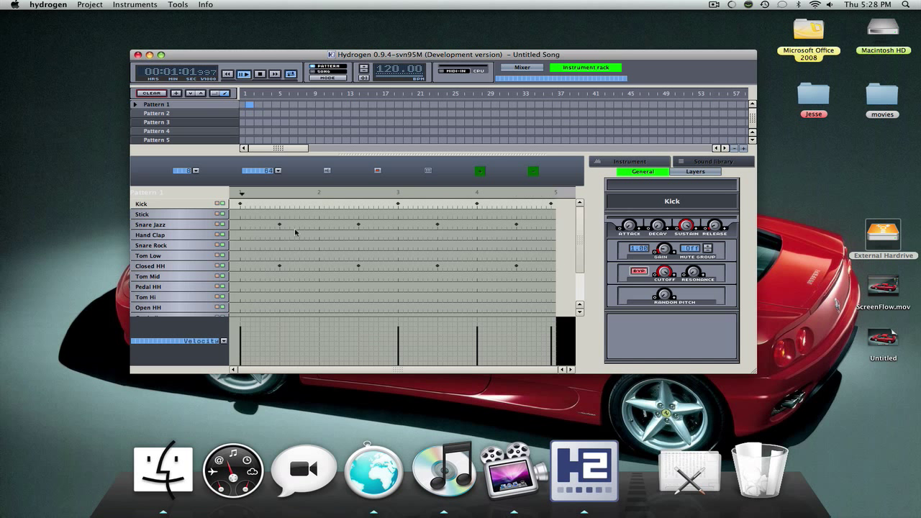
pyautogui.click(278, 225)
pyautogui.click(324, 225)
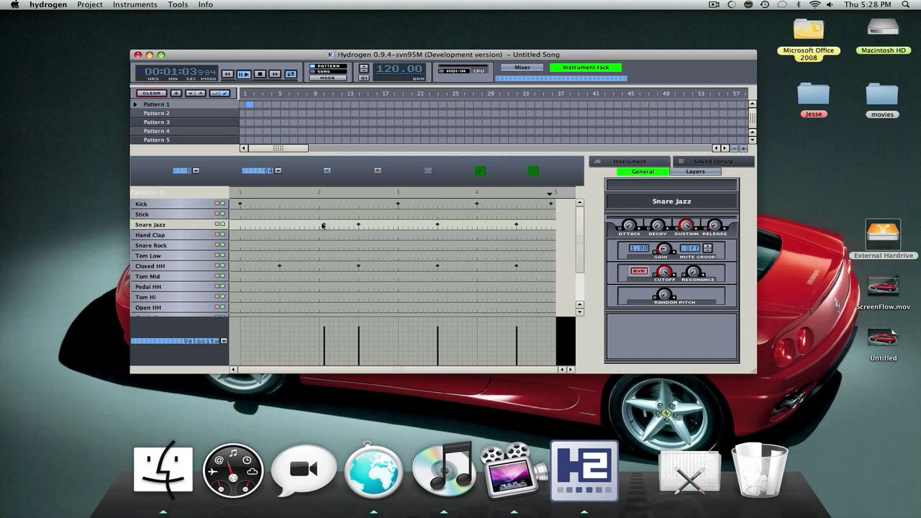
pyautogui.click(320, 226)
pyautogui.click(324, 225)
pyautogui.click(554, 207)
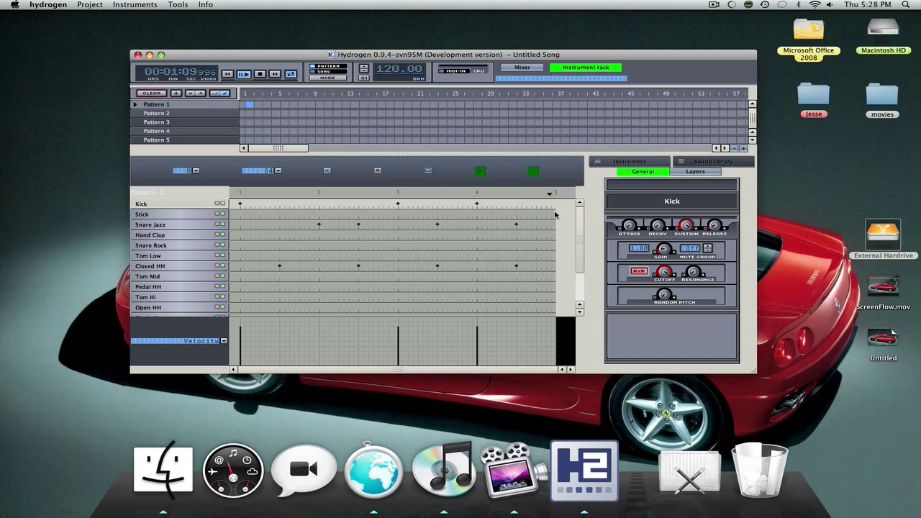
# Stop Pattern 1 from playing
pyautogui.scroll(-3, 202, 248)
pyautogui.scroll(3, 241, 263)
pyautogui.click(243, 74)
# Select the Cowbell instrument in the instrument list
pyautogui.scroll(-3, 455, 277)
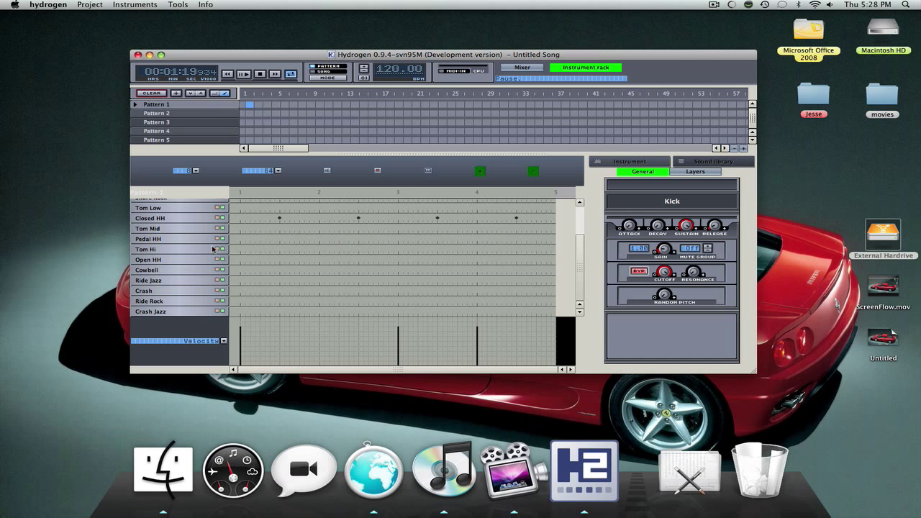
pyautogui.click(158, 280)
pyautogui.click(159, 271)
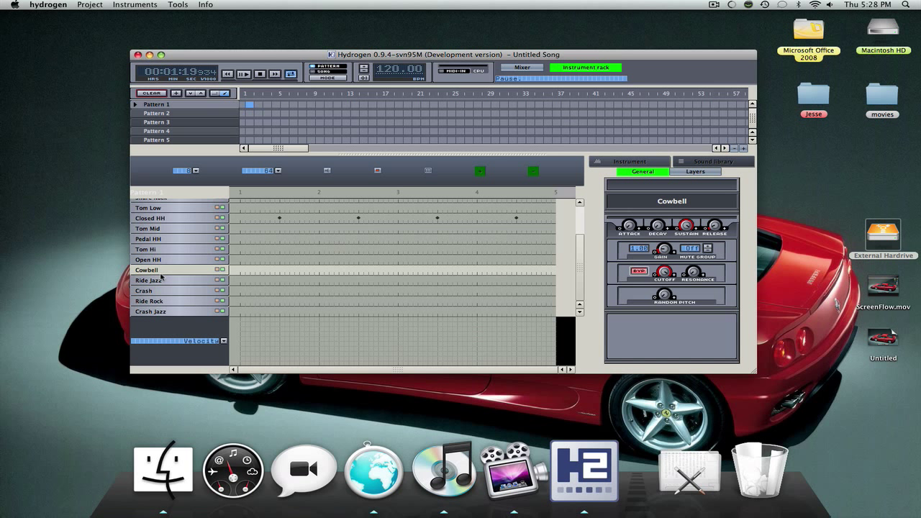
pyautogui.scroll(3, 496, 301)
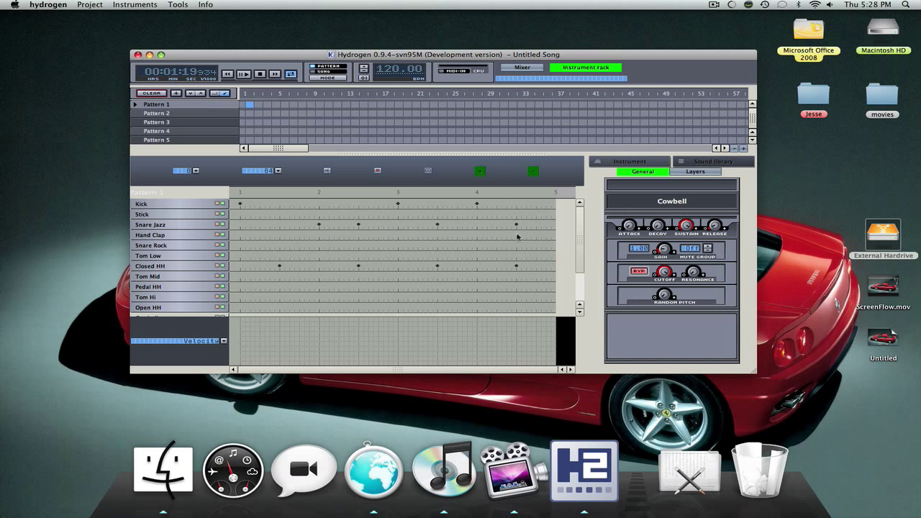
pyautogui.scroll(-2, 492, 224)
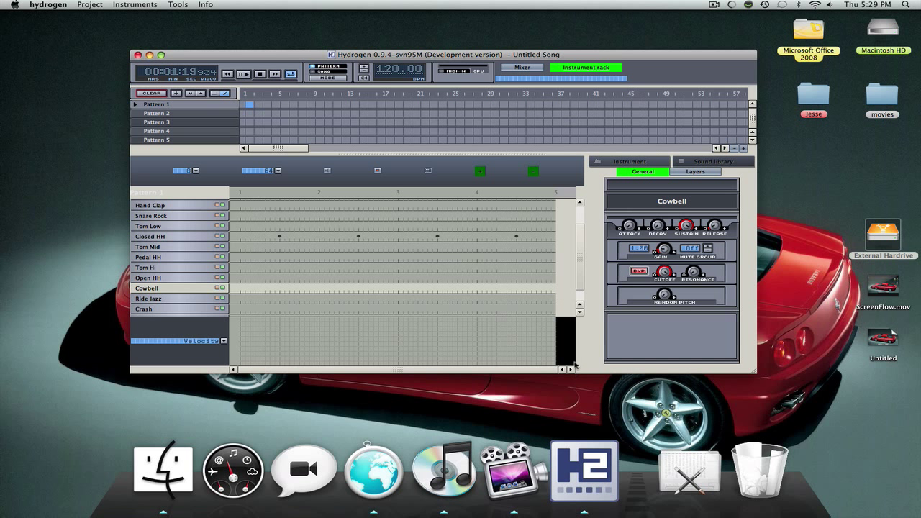
pyautogui.scroll(3, 495, 282)
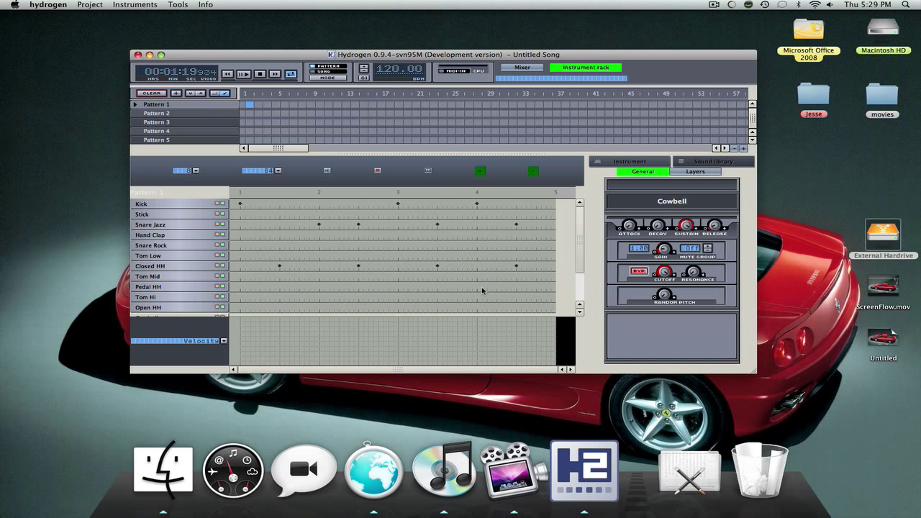